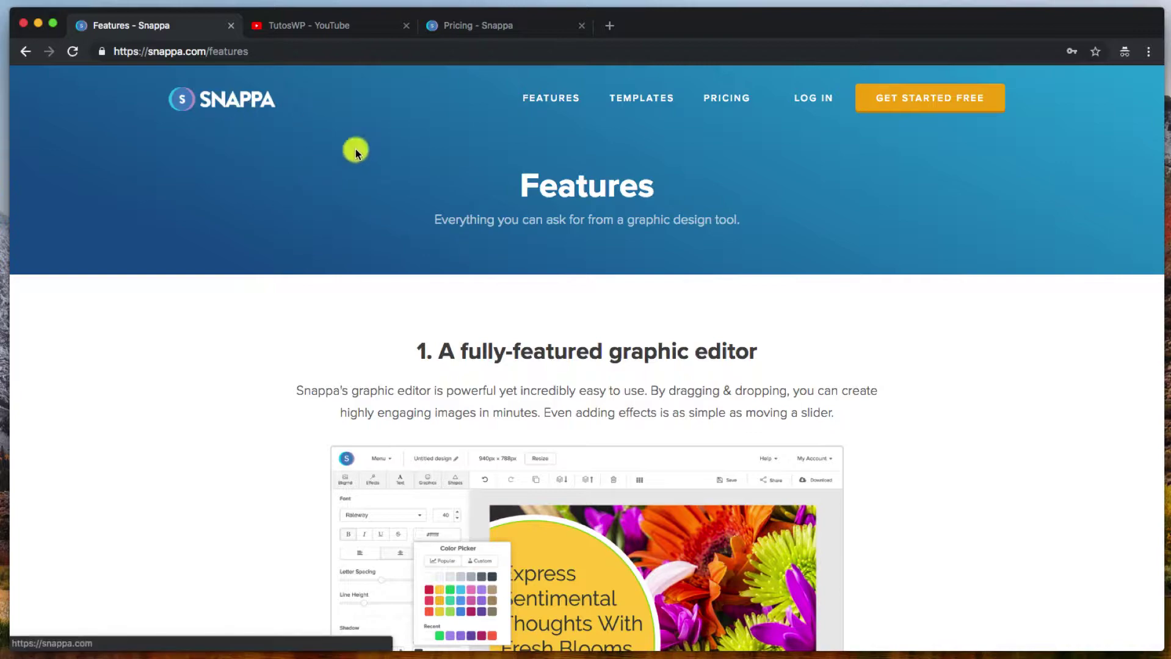
- Look through the feature sections on Snappa's Features page, from the graphic editor to organizing designs into folders
scroll(422, 270, "down", 10)
scroll(422, 269, "down", 12)
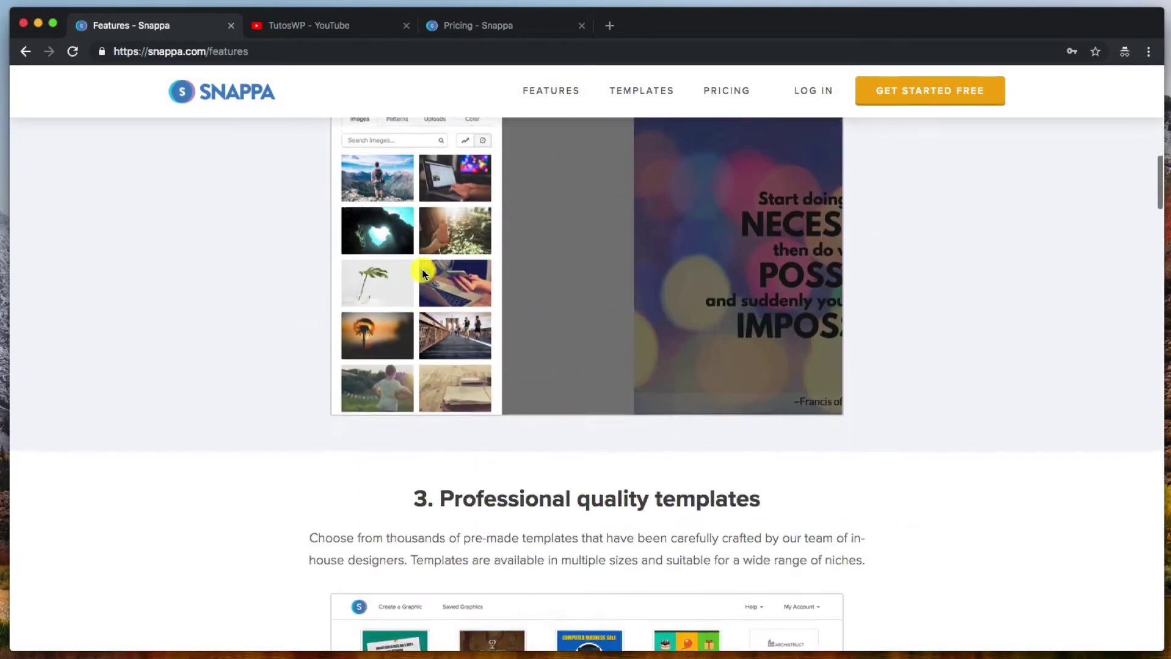
scroll(421, 269, "down", 15)
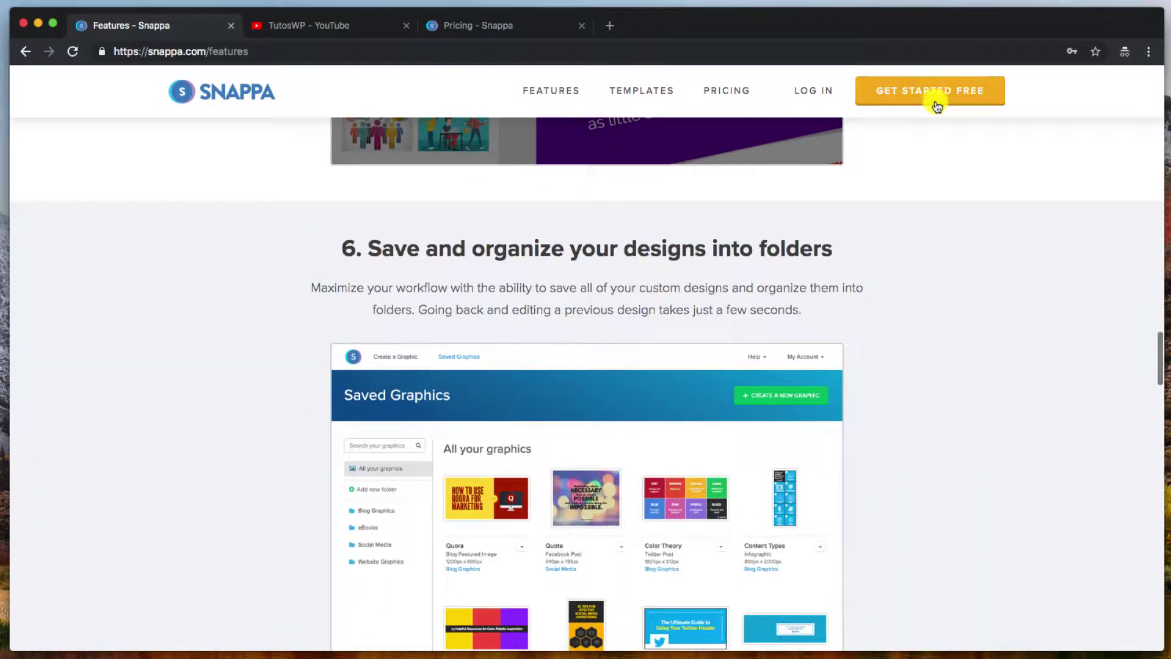
scroll(537, 273, "down", 3)
scroll(537, 273, "up", 20)
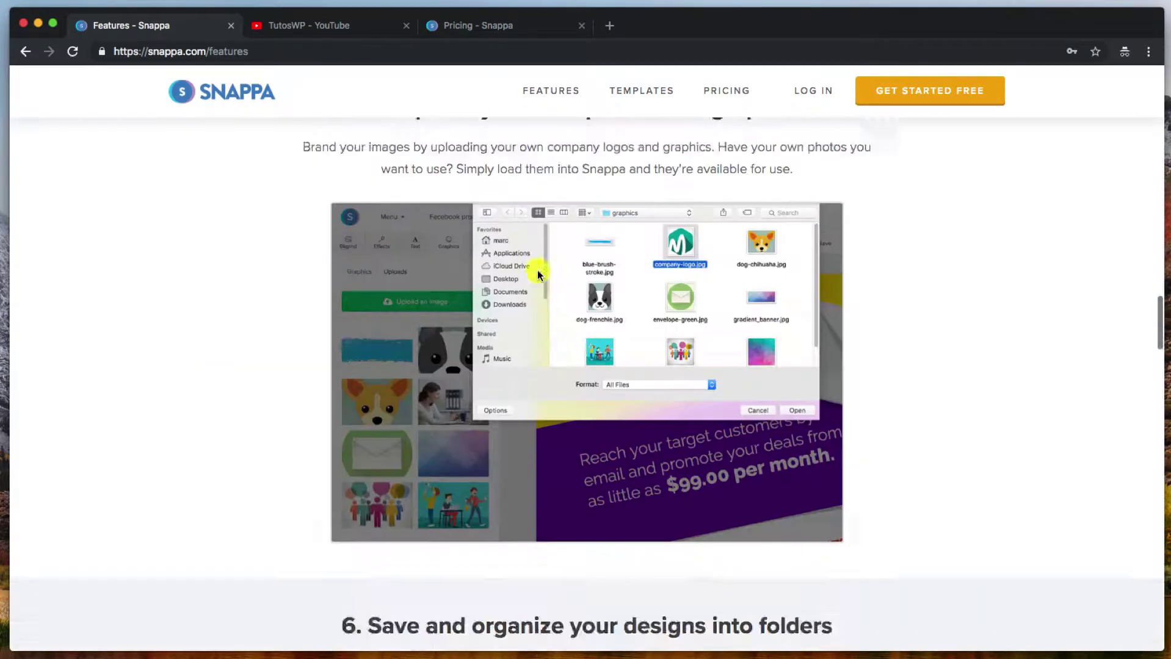
scroll(534, 271, "down", 4)
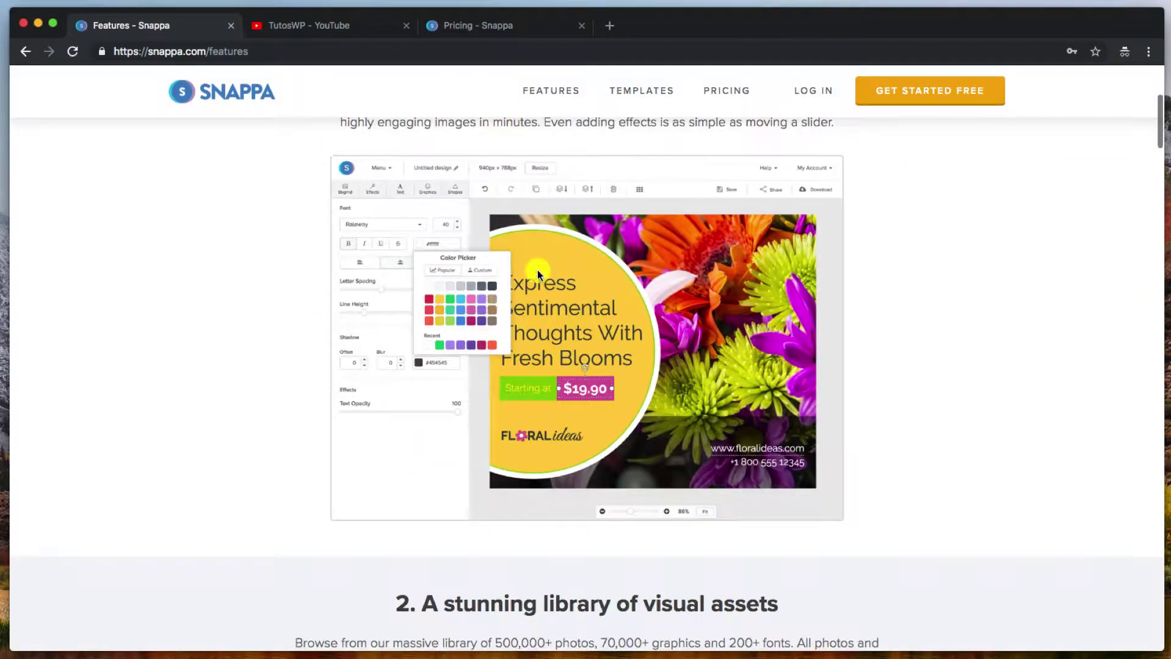
scroll(477, 367, "up", 5)
scroll(477, 368, "down", 20)
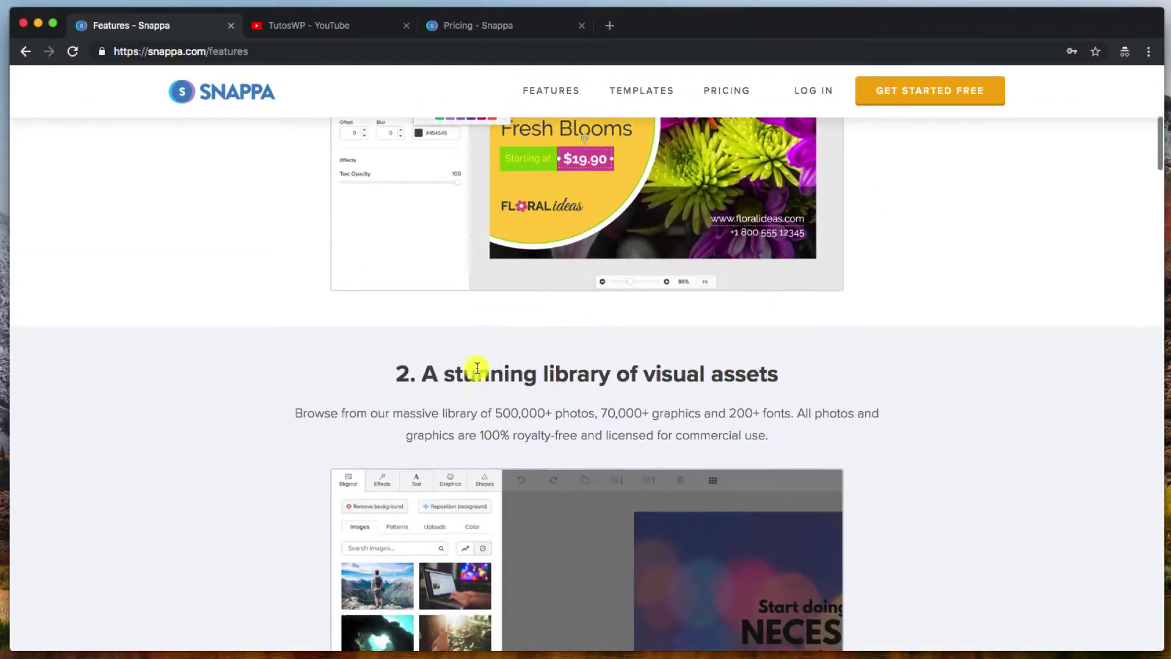
scroll(476, 368, "down", 15)
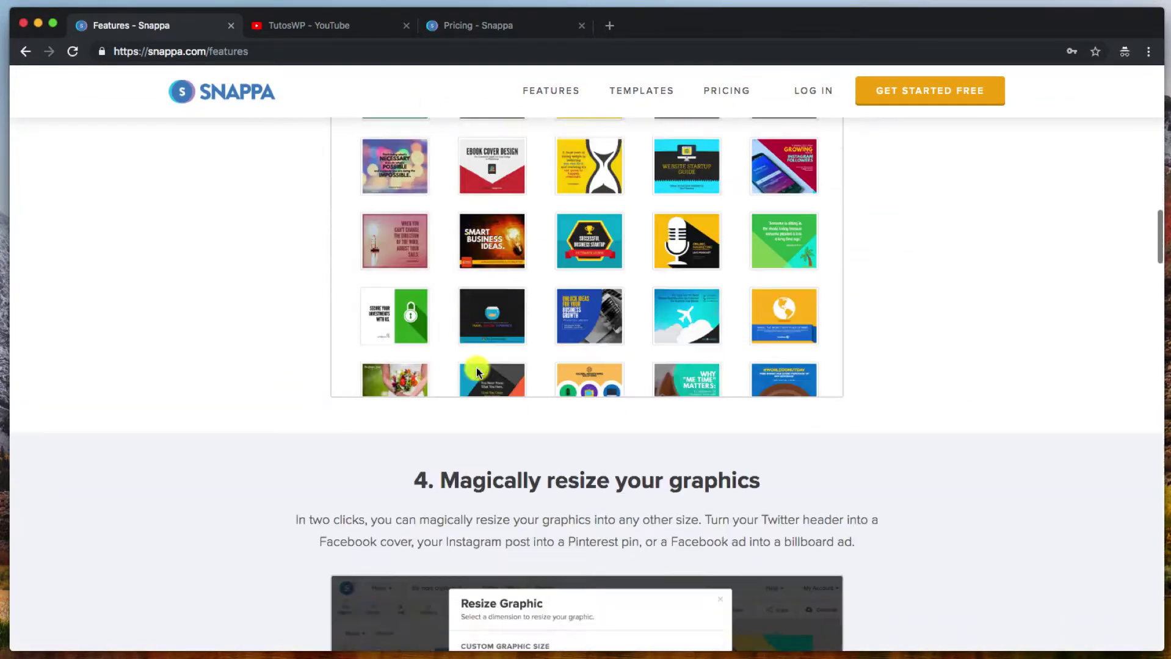
scroll(477, 369, "down", 12)
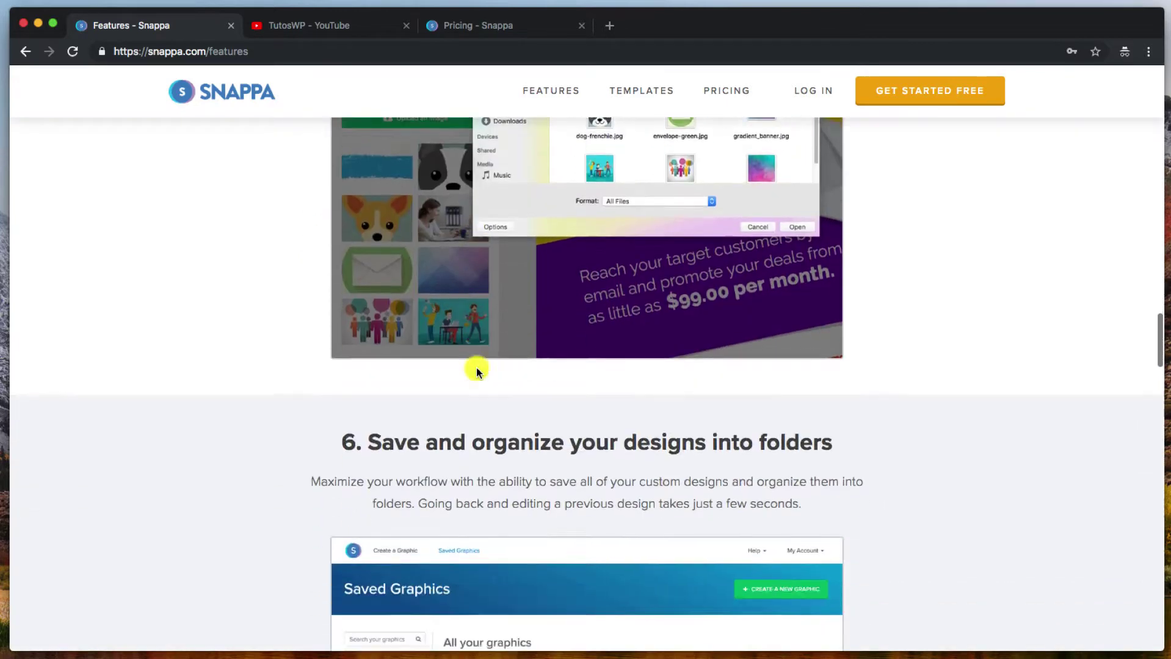
- View the banner on the TutosWP YouTube channel page and return to Snappa's Features page
left_click(314, 27)
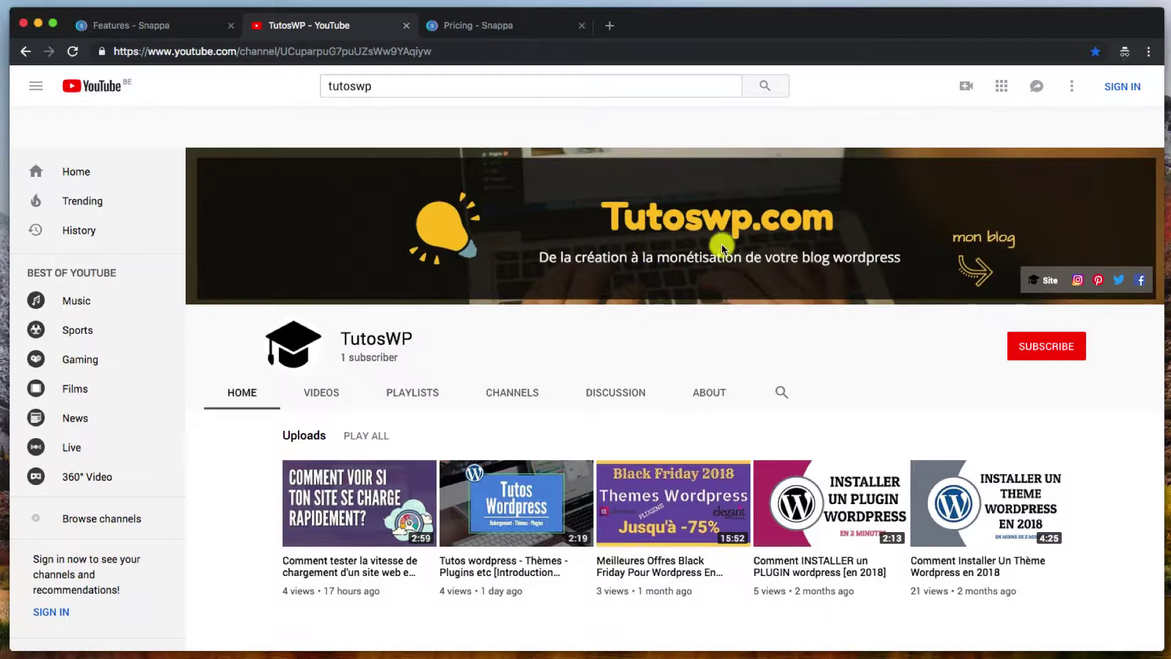
left_click(149, 34)
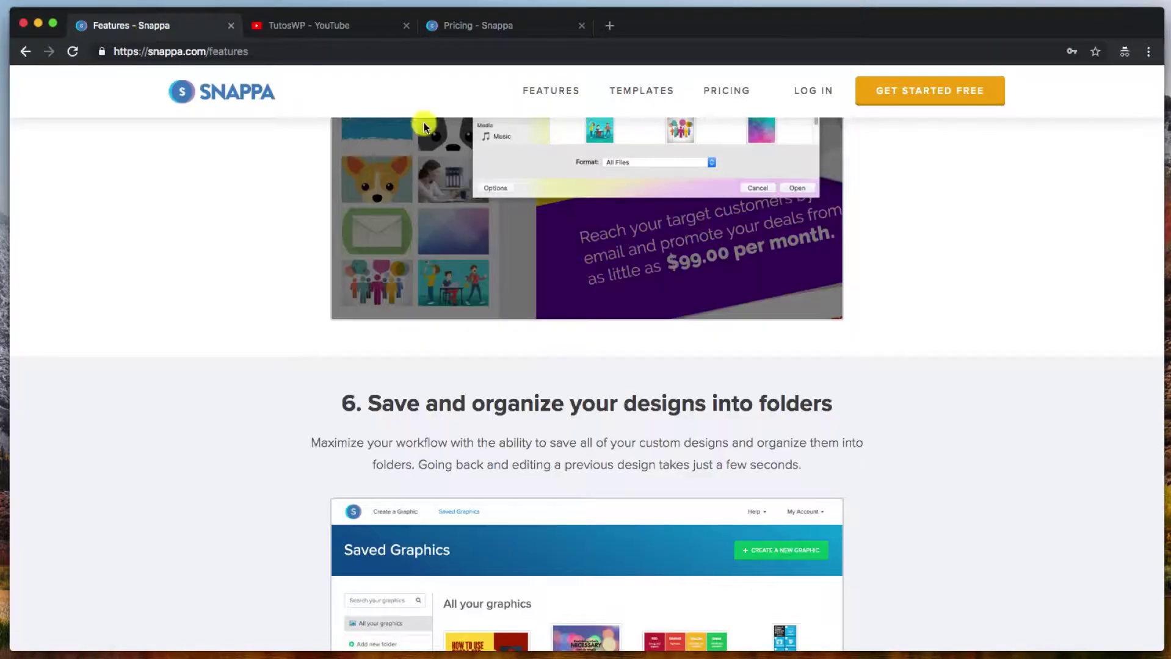
- View the free account sign-up form on the Snappa site and close it
scroll(541, 249, "up", 20)
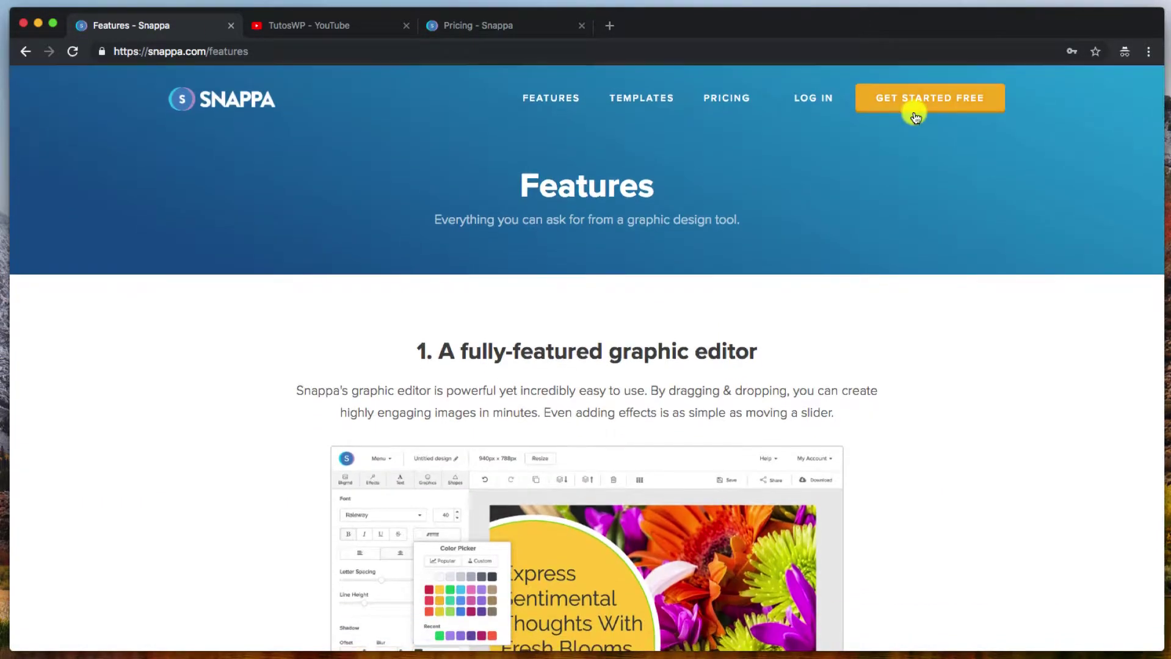
left_click(916, 96)
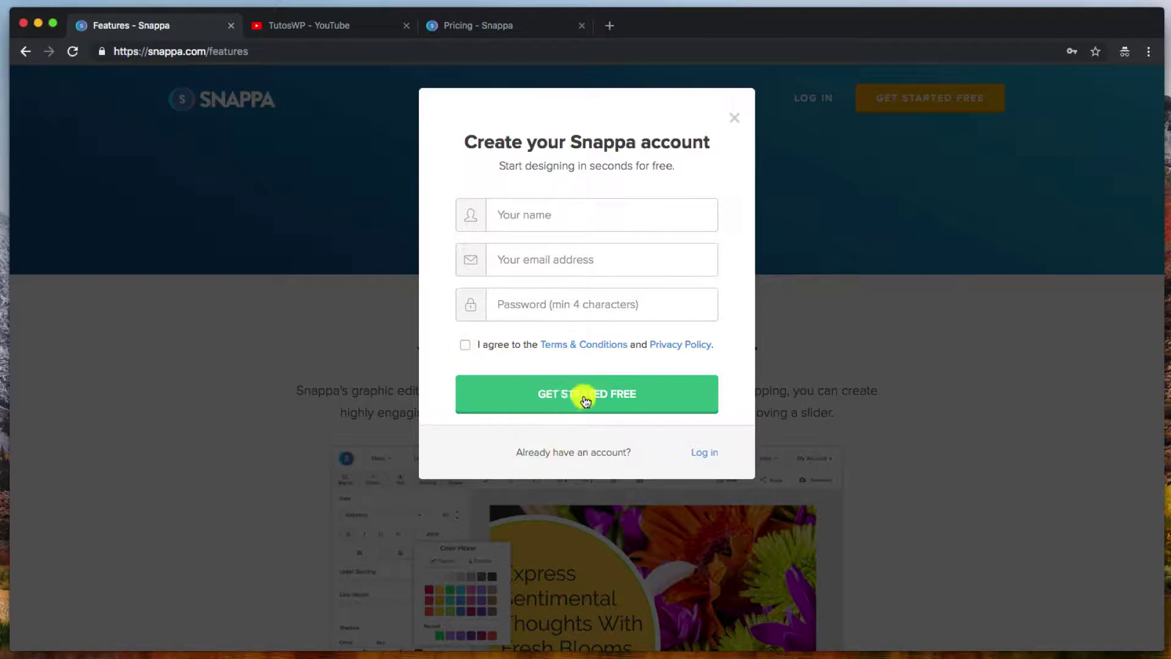
left_click(734, 124)
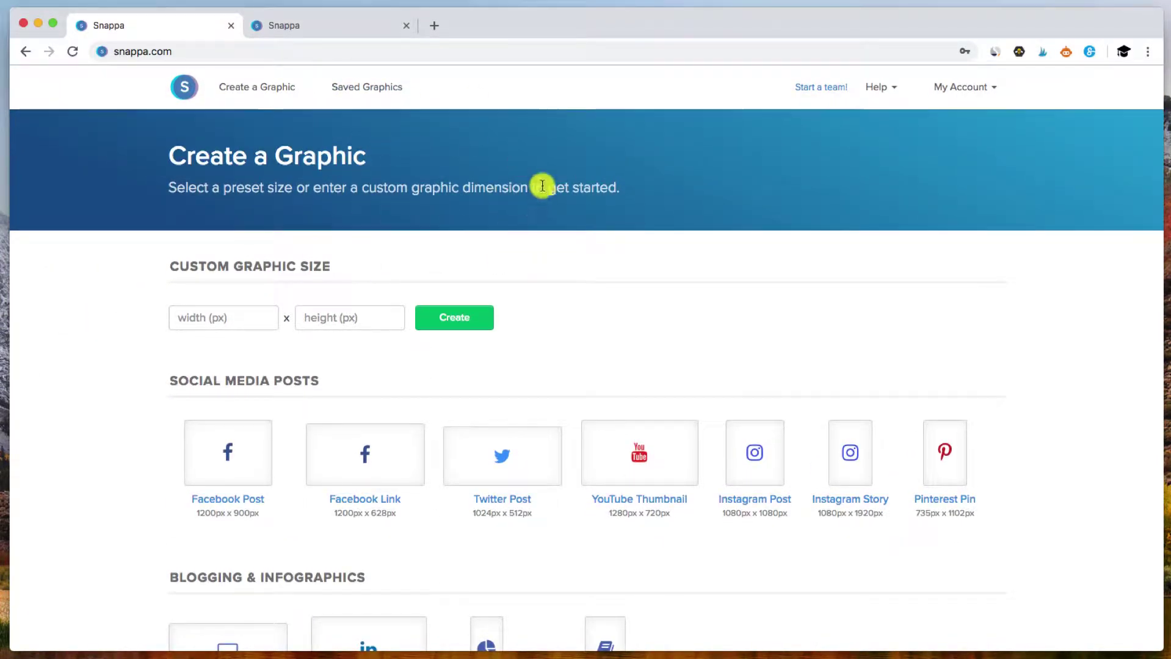
- Choose the YouTube Channel Art preset (2560px x 1440px) from the header sizes for a new graphic
scroll(110, 379, "down", 5)
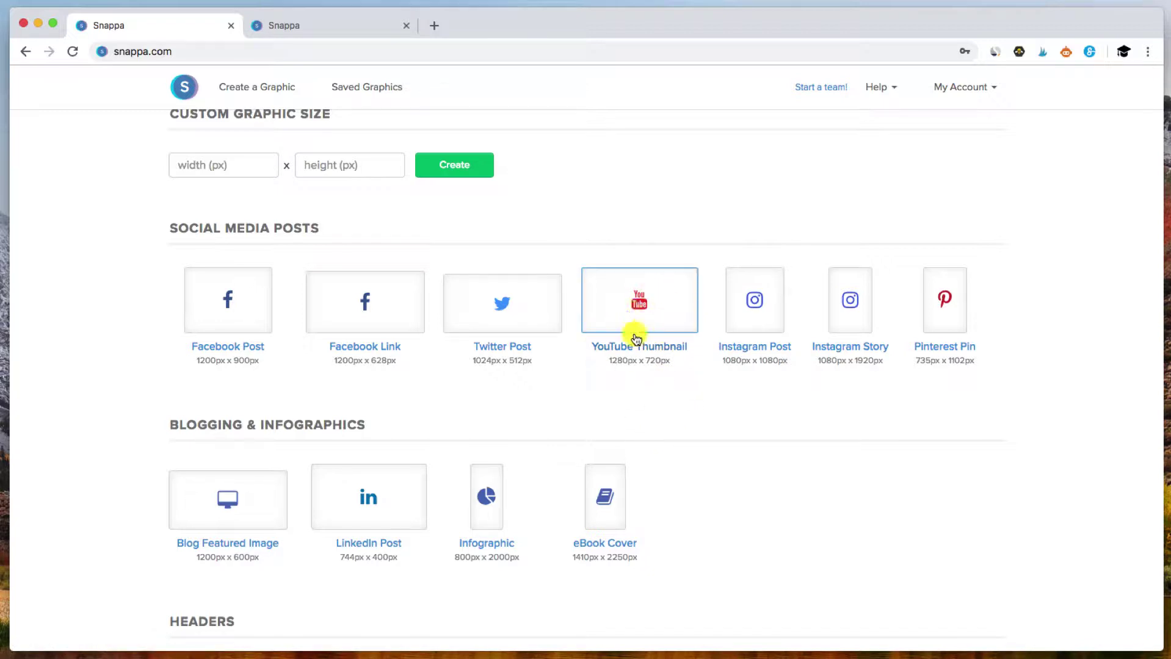
scroll(648, 424, "down", 9)
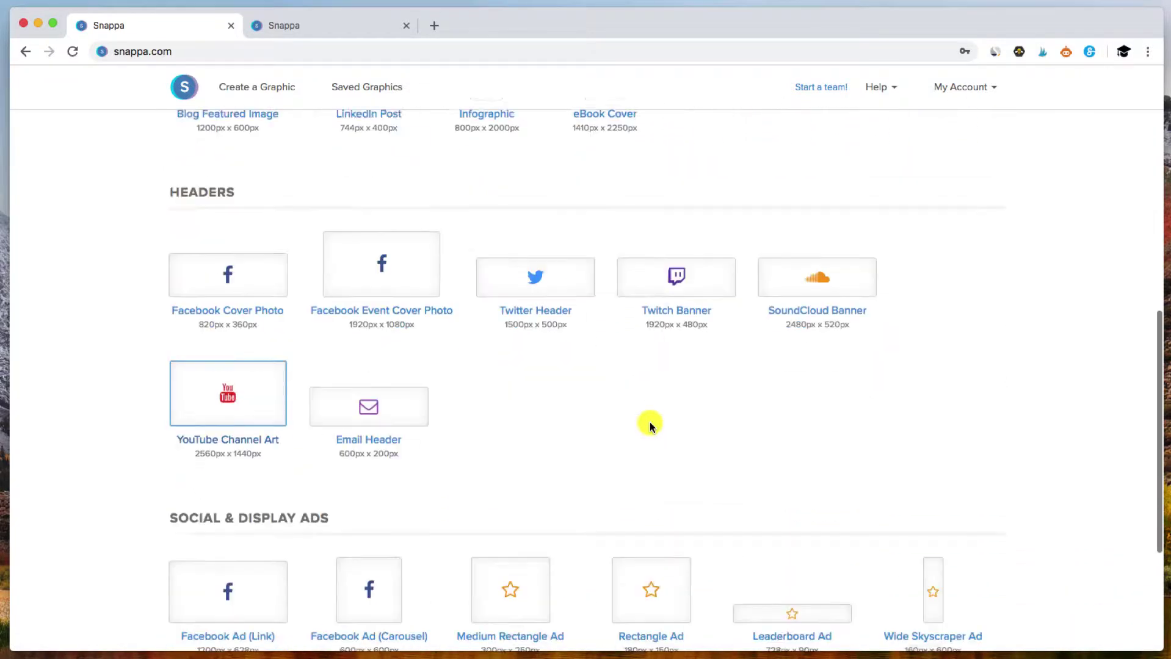
scroll(650, 427, "up", 2)
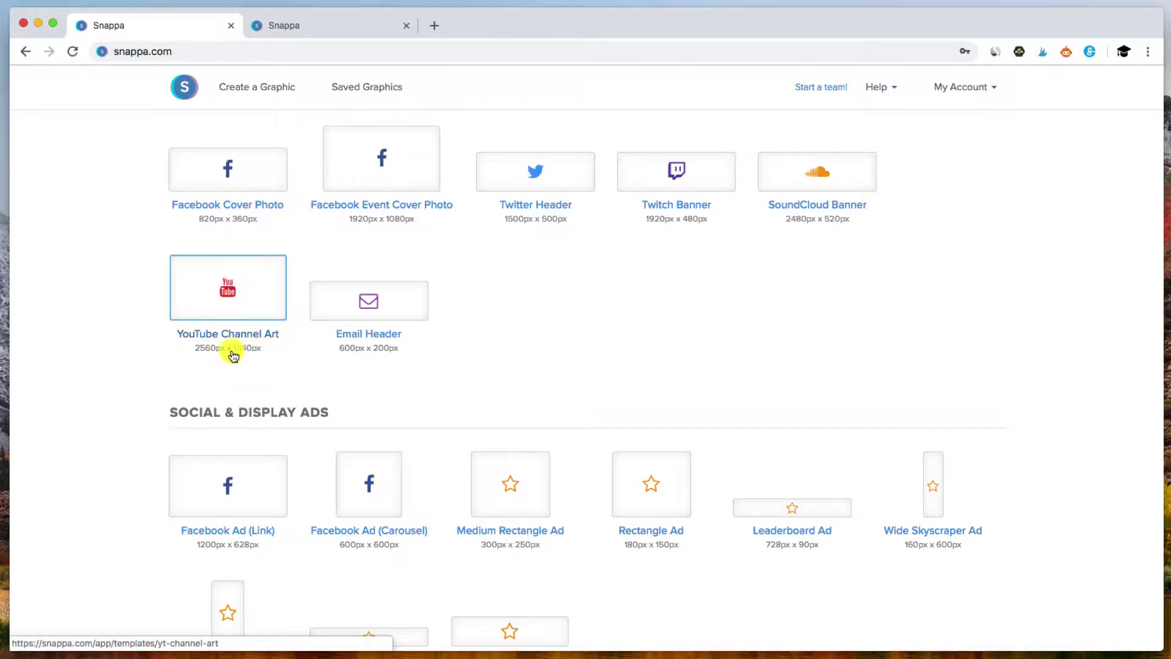
left_click(232, 277)
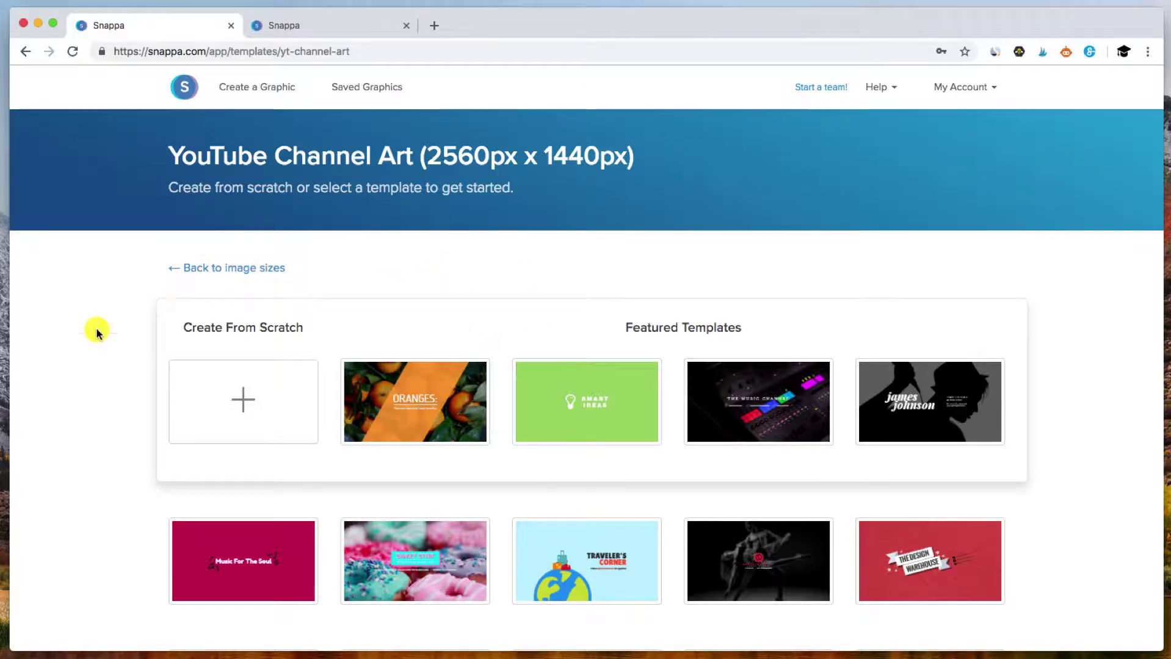
- Browse the gallery of ready-made YouTube Channel Art templates for a suitable banner design
scroll(314, 451, "down", 3)
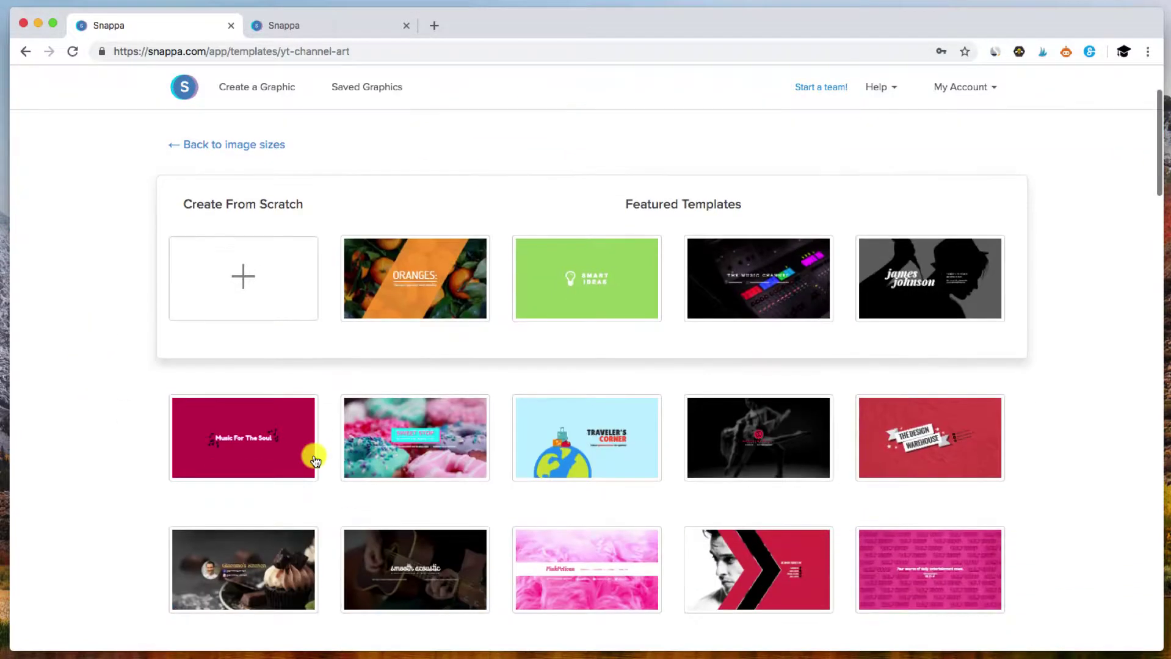
scroll(386, 257, "up", 3)
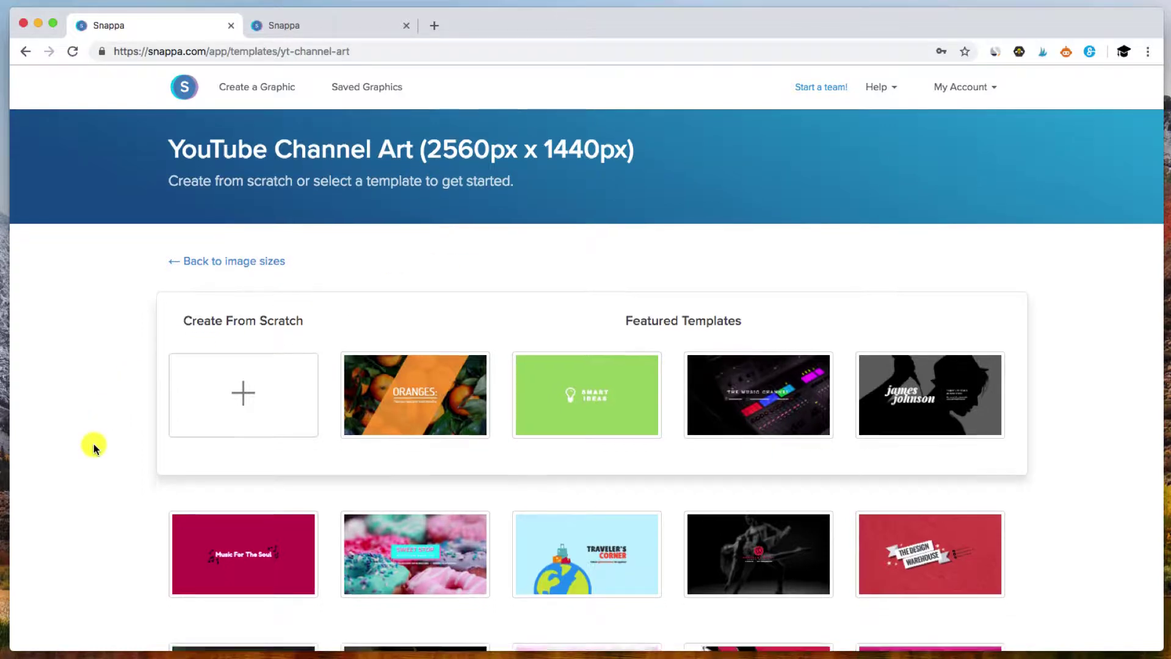
scroll(93, 445, "down", 10)
scroll(93, 444, "down", 10)
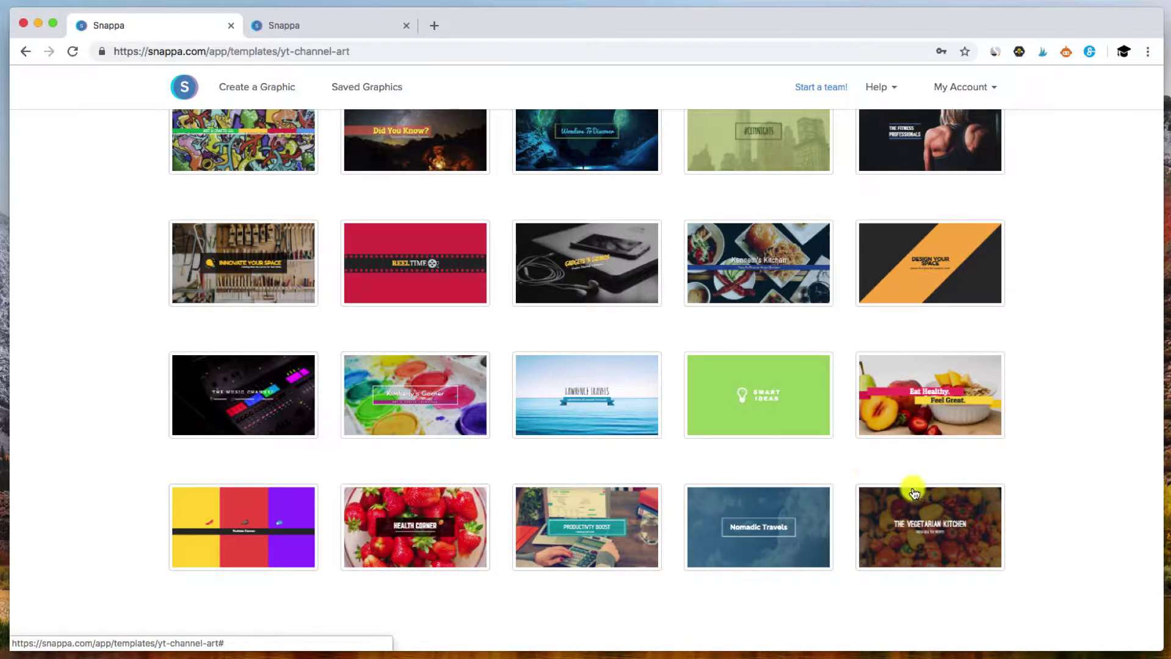
scroll(492, 318, "up", 8)
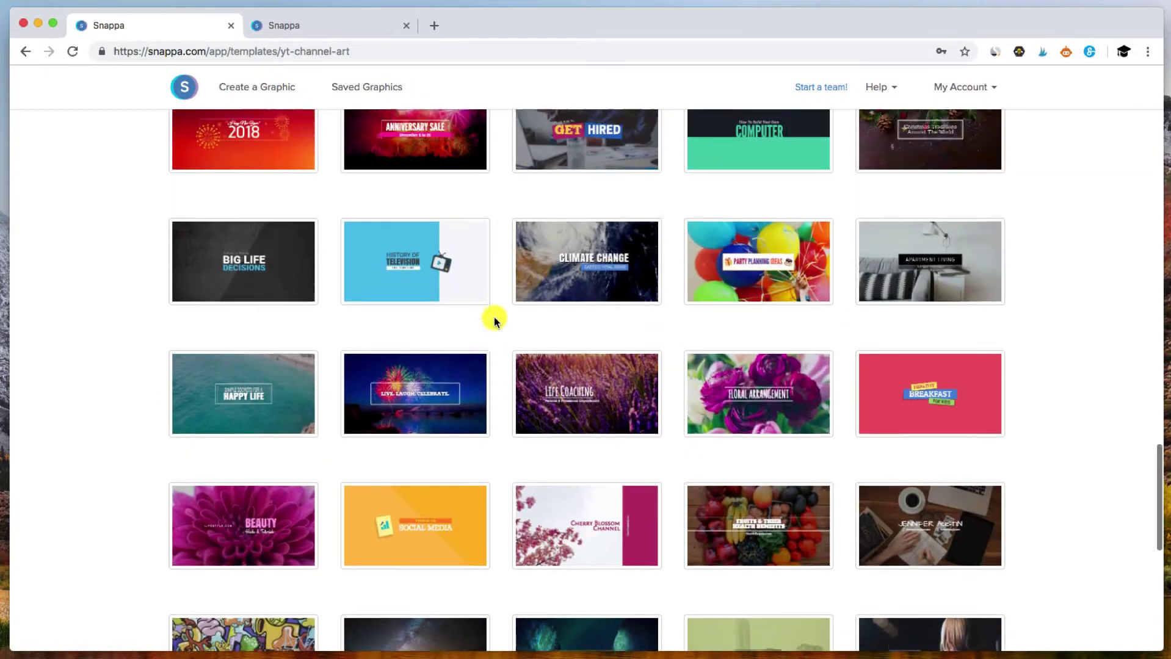
scroll(598, 299, "down", 4)
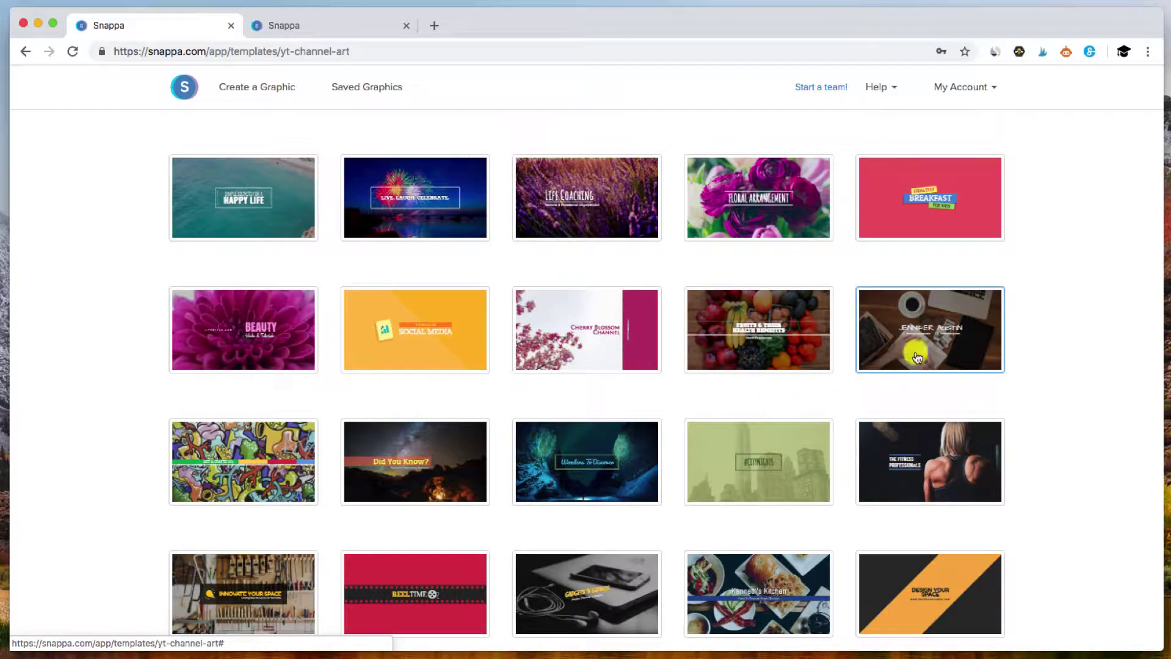
scroll(470, 371, "up", 20)
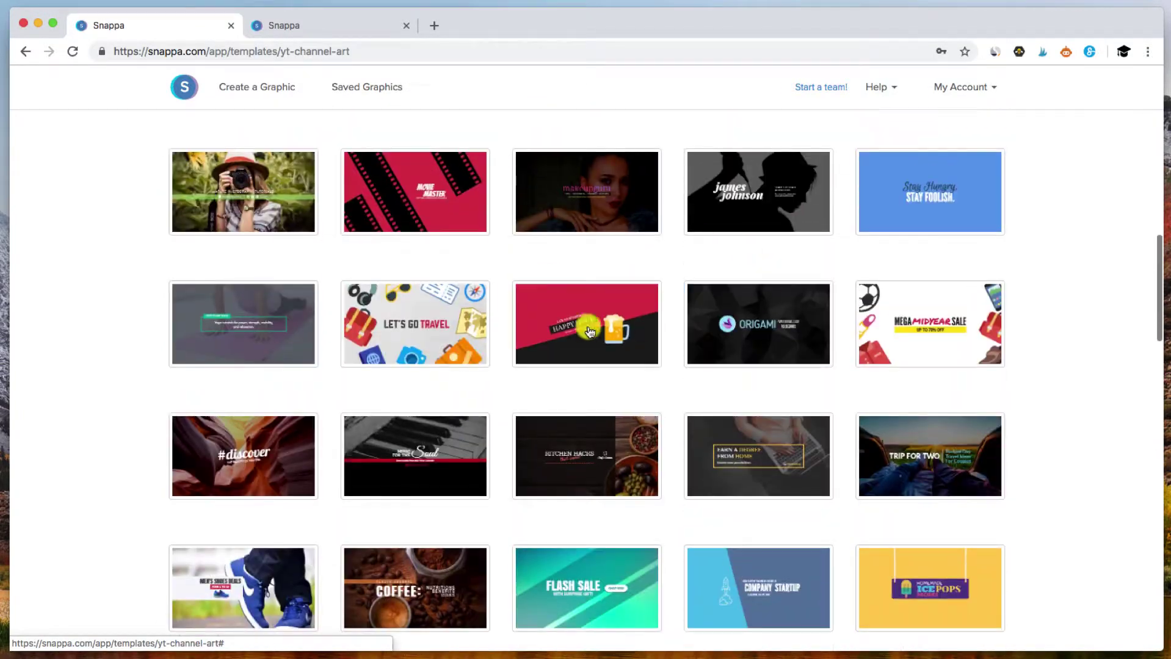
scroll(589, 332, "up", 8)
scroll(568, 323, "down", 10)
scroll(593, 260, "up", 1)
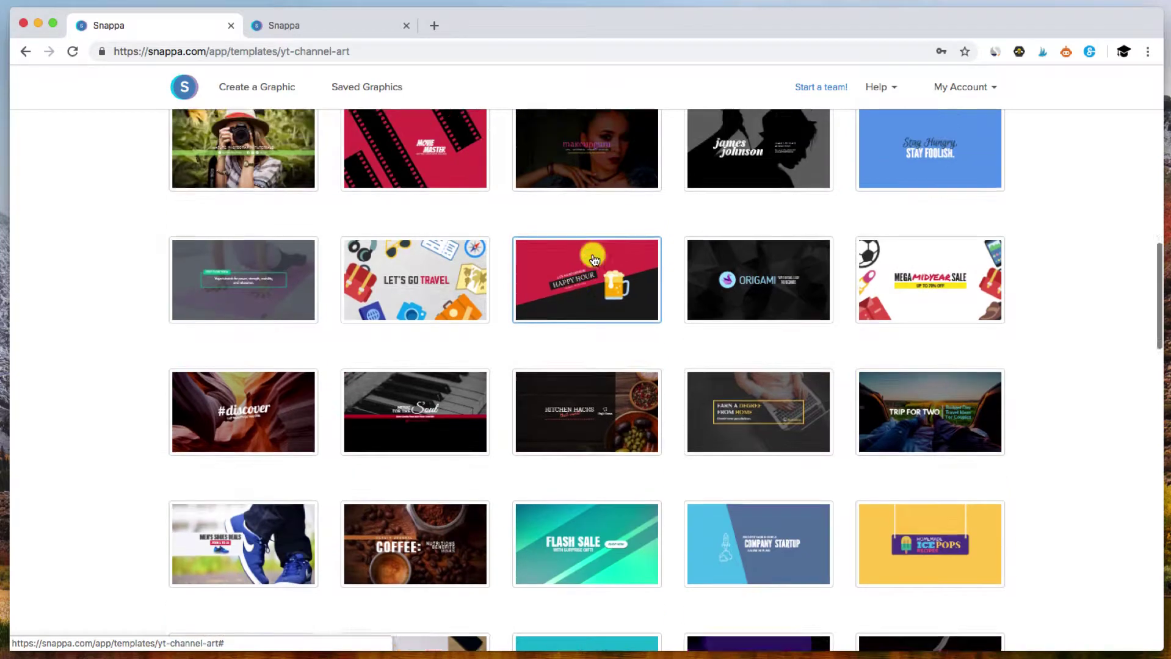
scroll(594, 260, "up", 15)
scroll(301, 374, "down", 7)
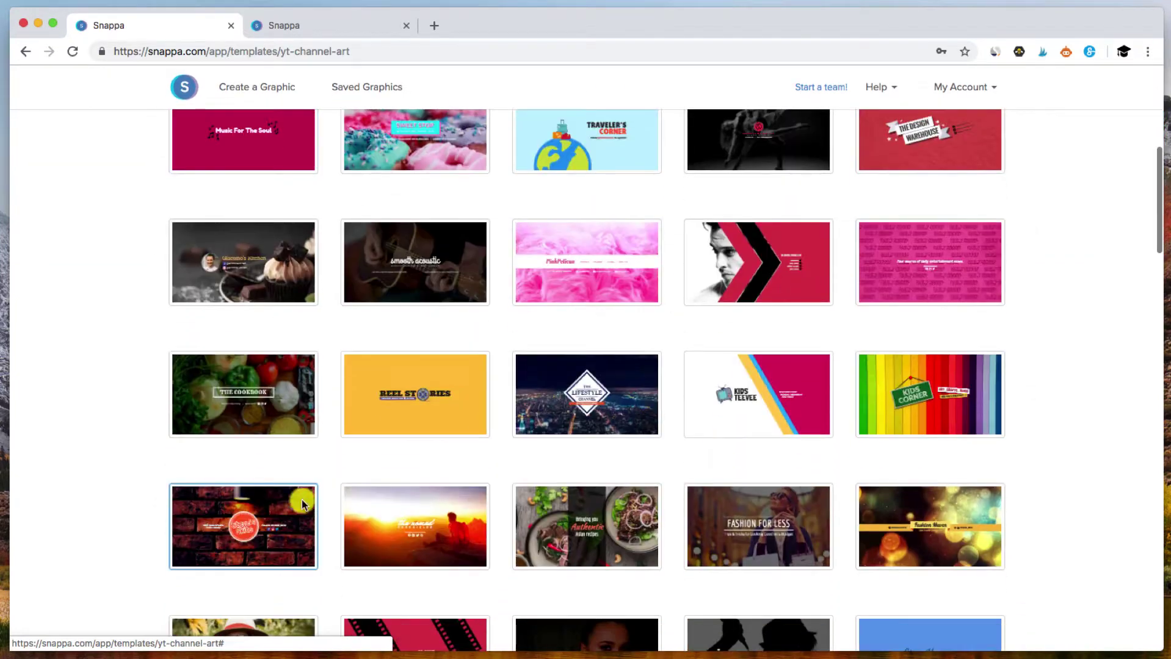
- Open the dark cupcake template with the round chef portrait in a separate browser tab for editing
right_click(224, 264)
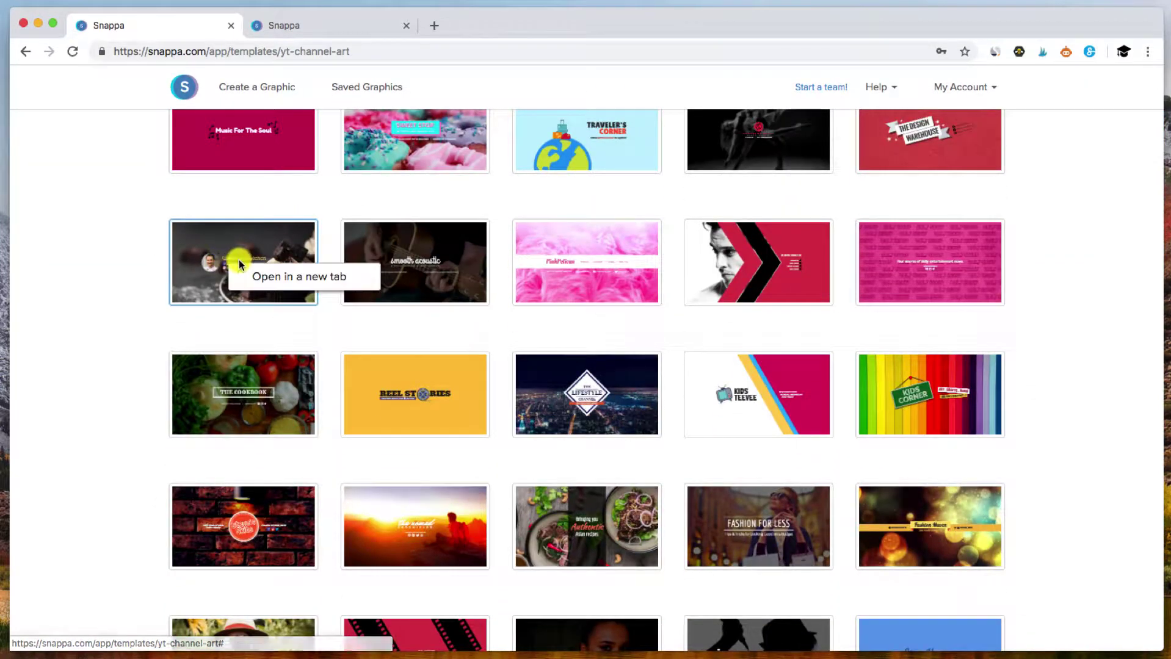
left_click(277, 281)
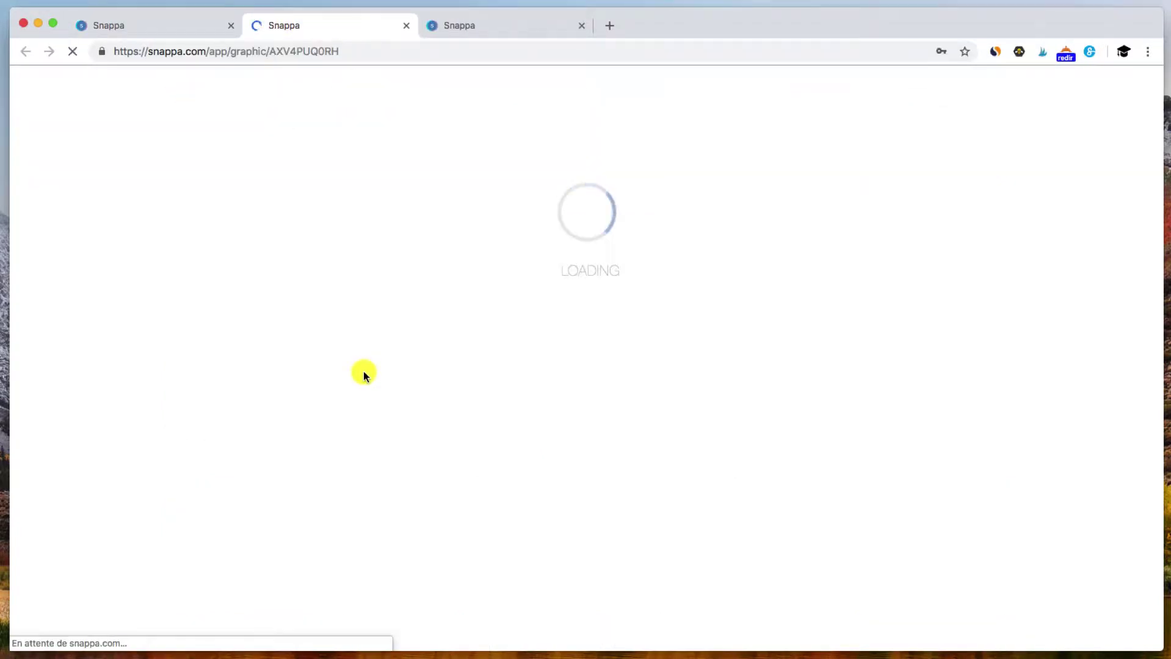
left_click(176, 24)
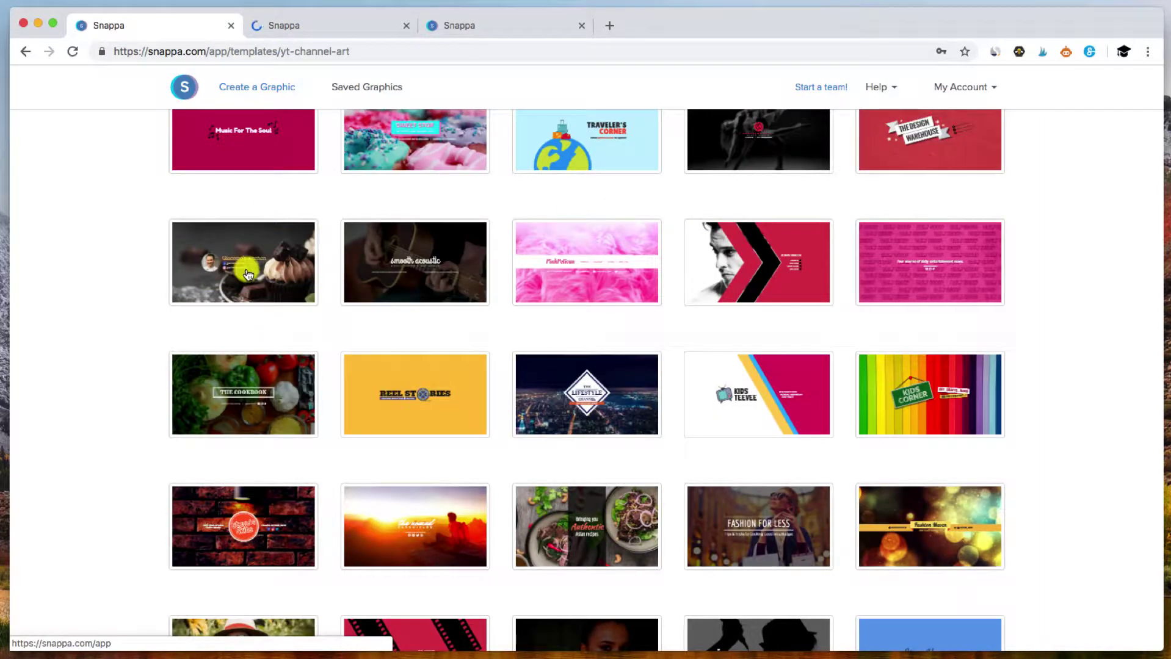
left_click(316, 23)
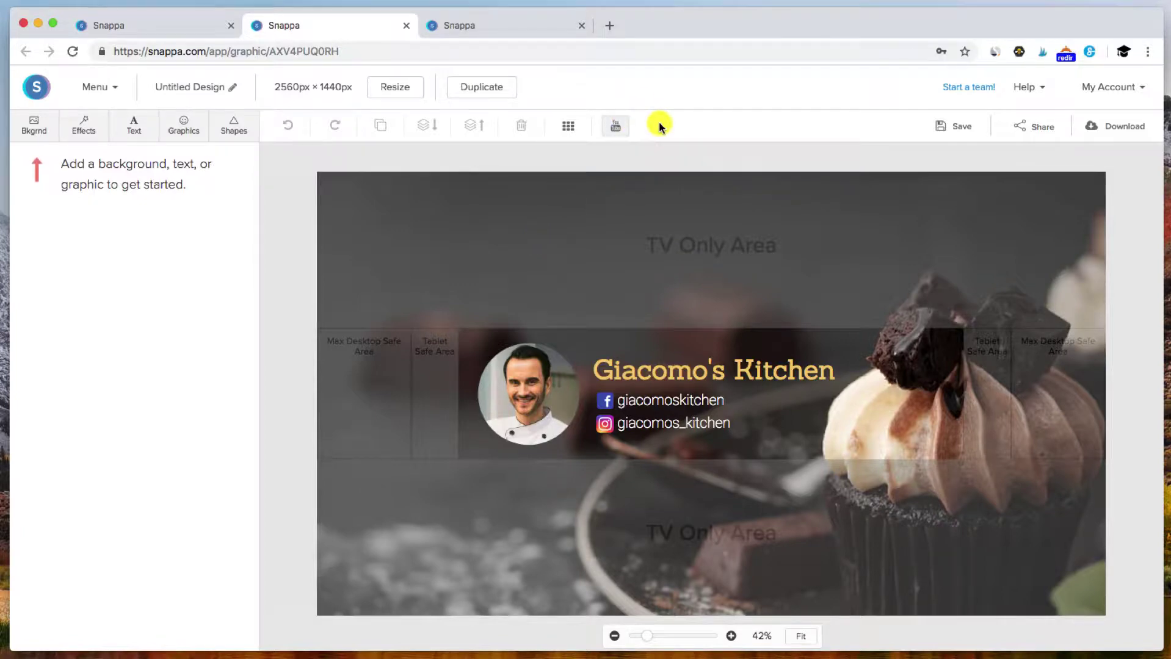
- Compare the banner with the YouTube safe zone overlay hidden and shown, leaving the overlay on
left_click(620, 127)
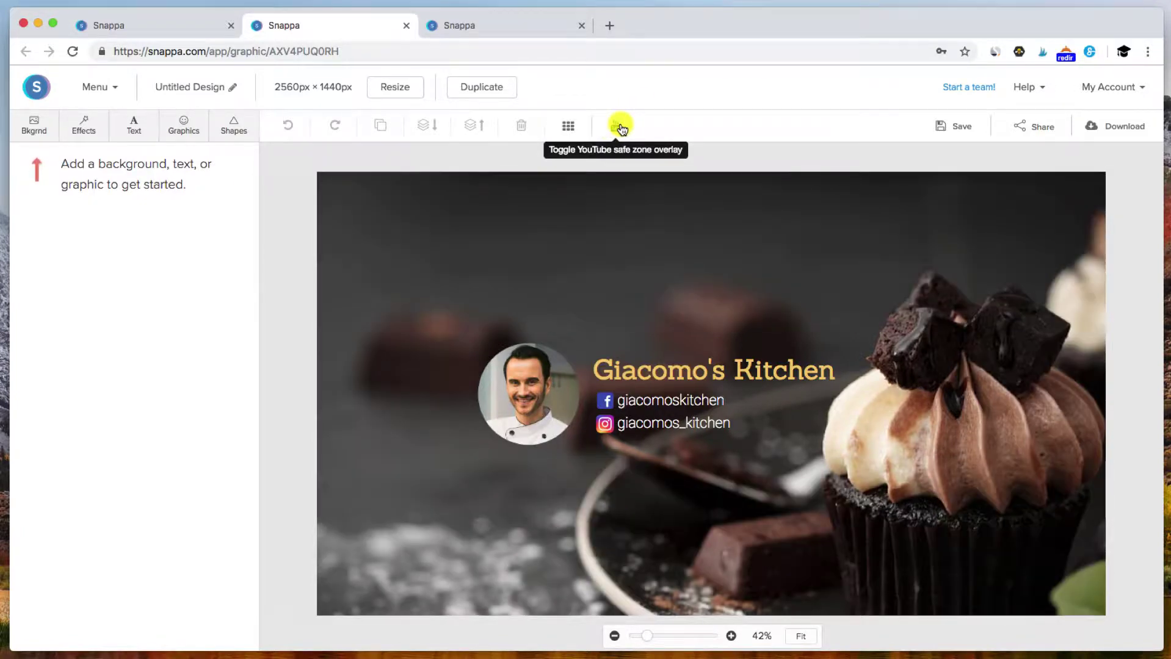
left_click(620, 127)
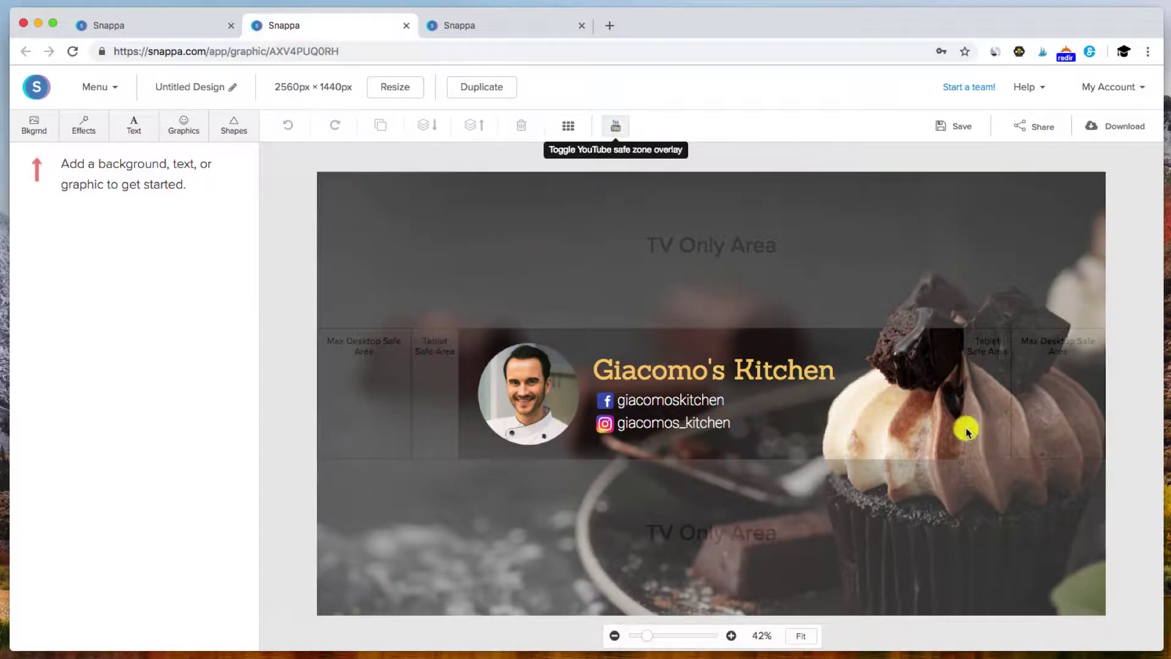
left_click(622, 130)
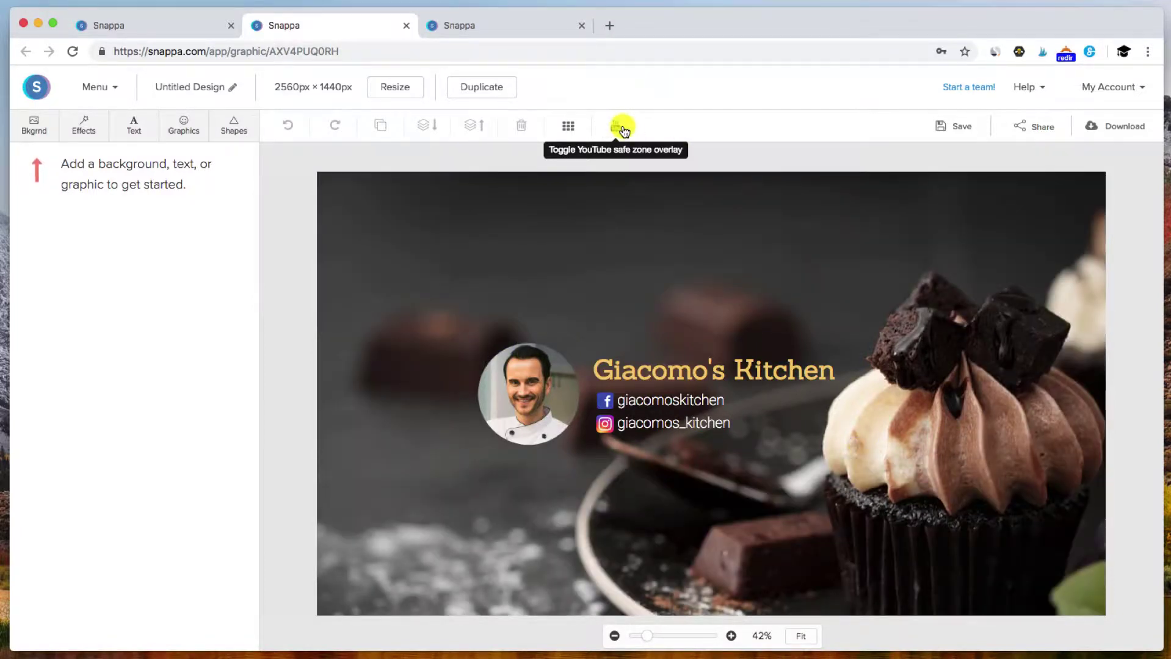
left_click(623, 130)
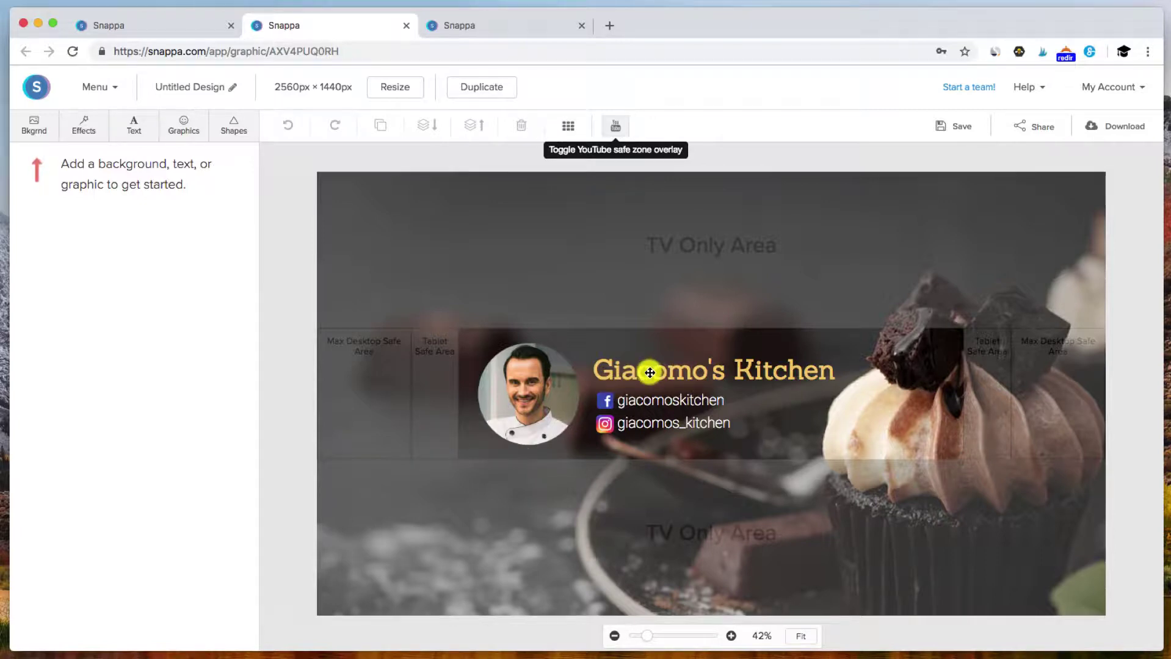
left_click(619, 127)
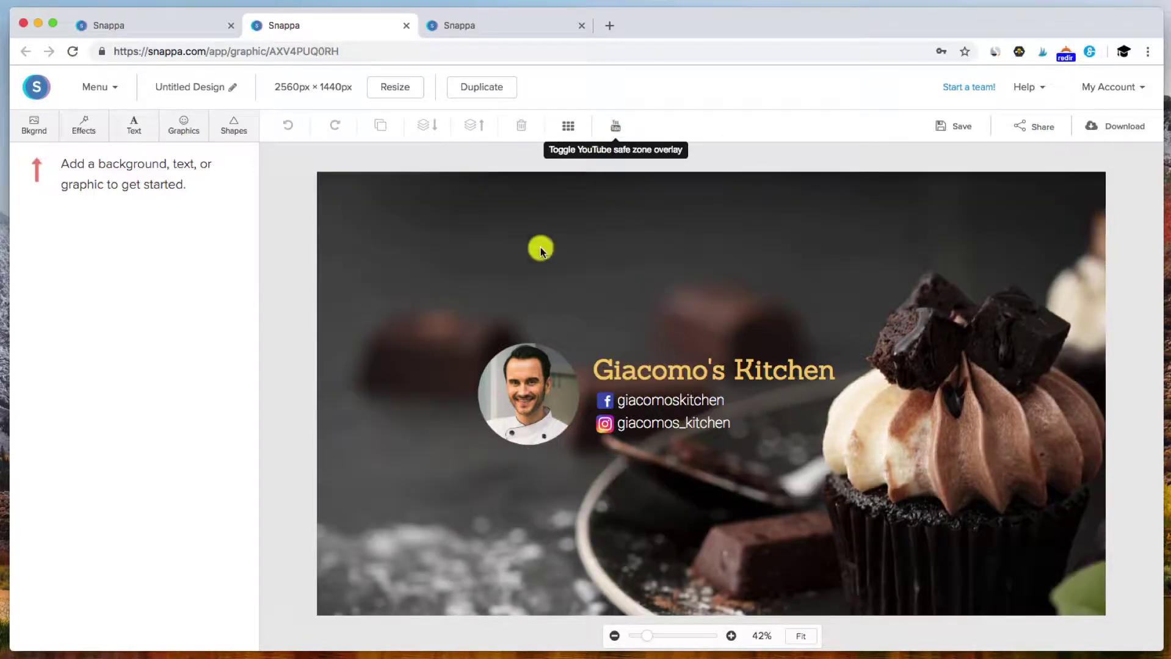
left_click(615, 127)
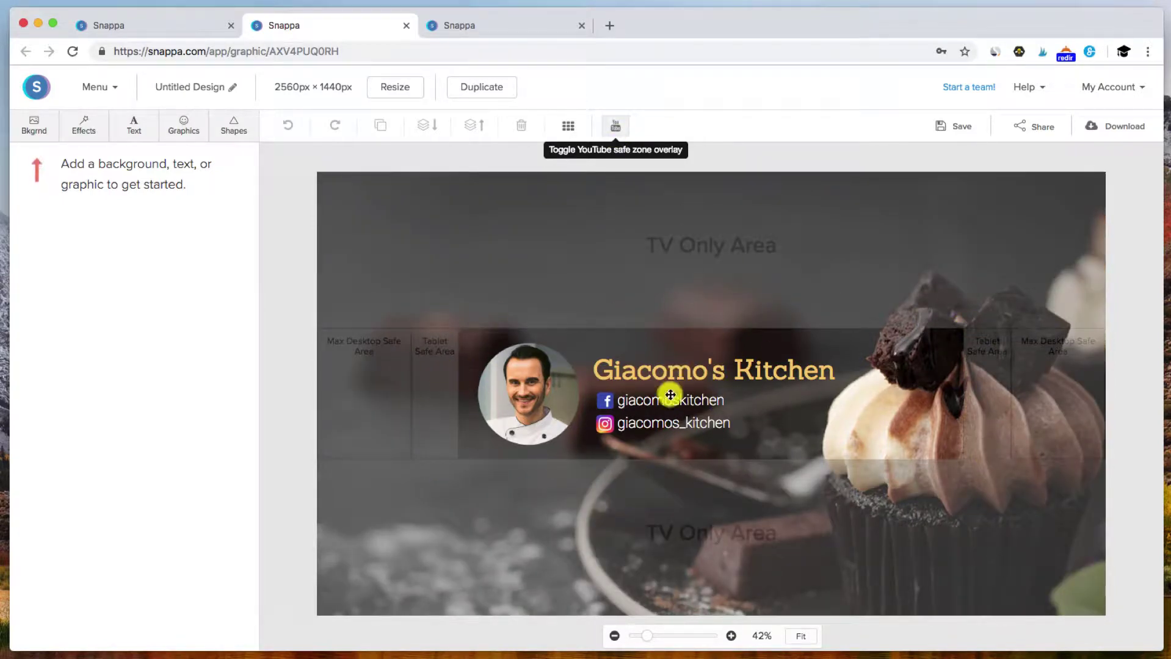
- Search the background photos for "wordpress"
left_click(651, 376)
left_click(36, 126)
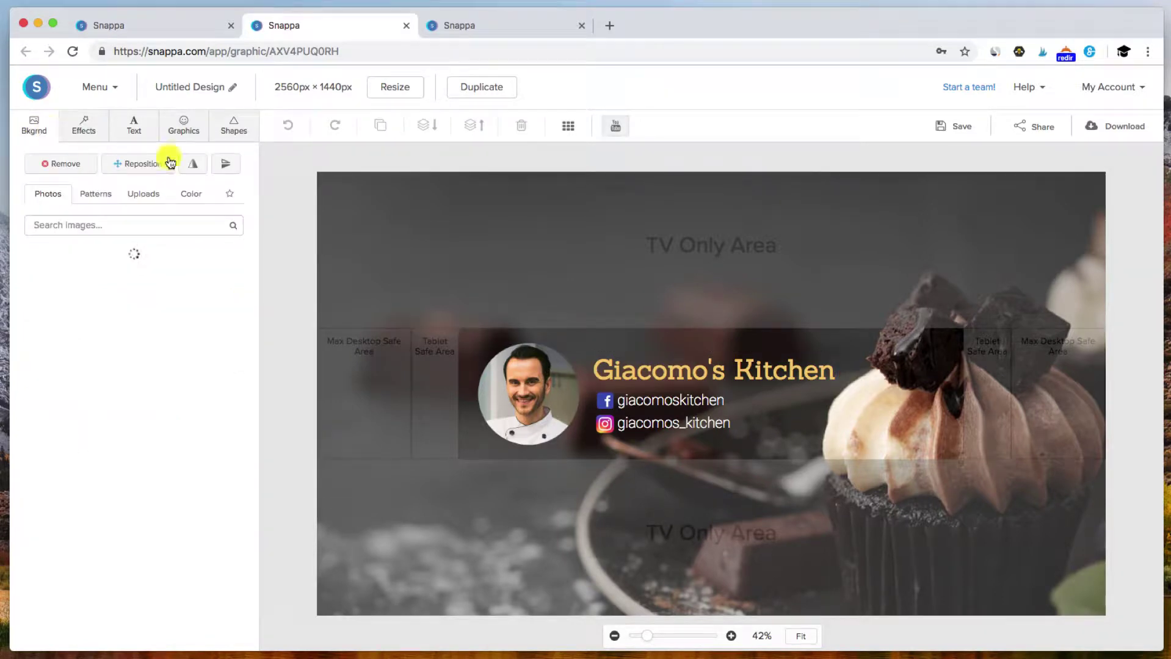
left_click(106, 230)
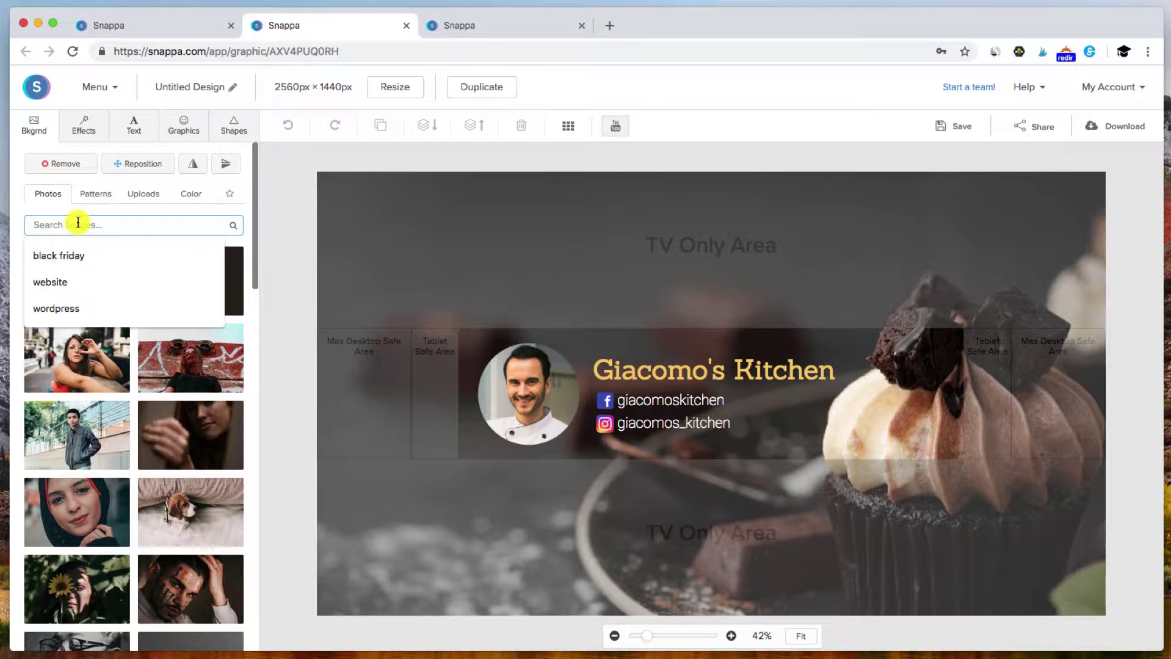
type("wordpr")
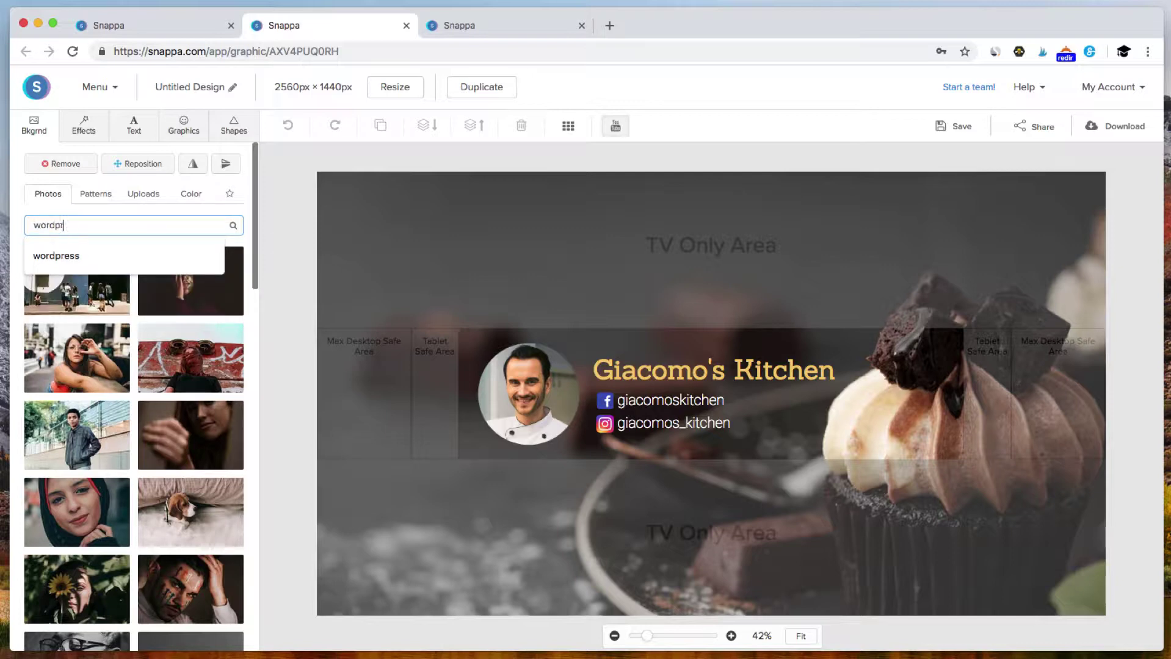
type("ess")
key("Return")
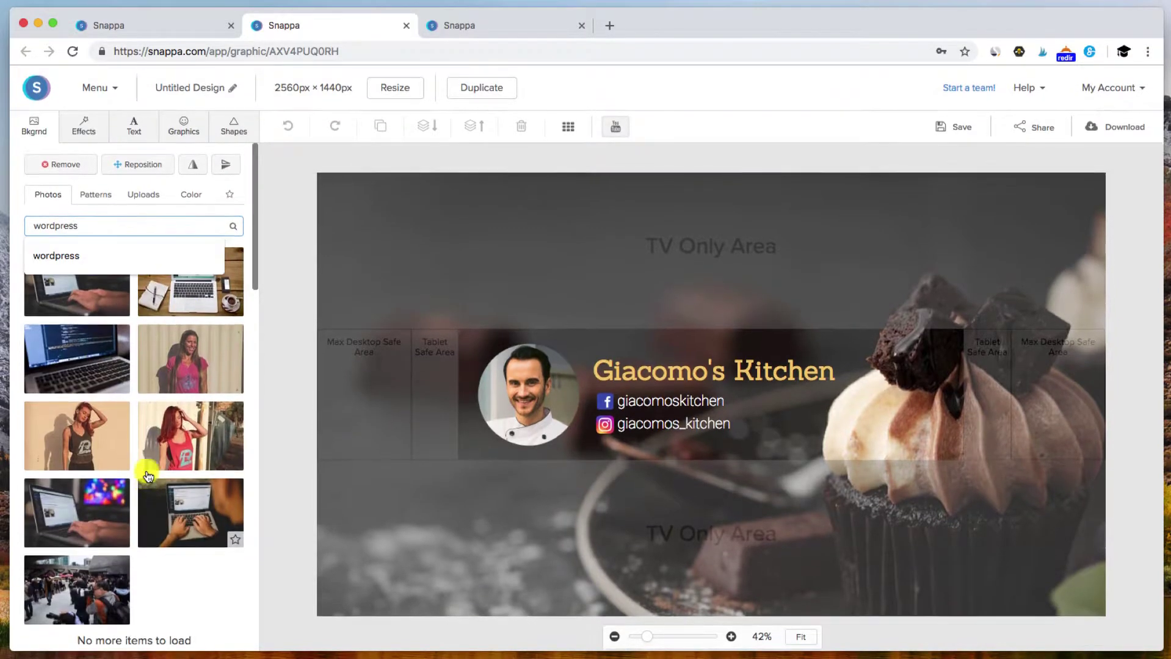
- Search the background photos for "ordinateur" instead
double_click(101, 225)
type("o")
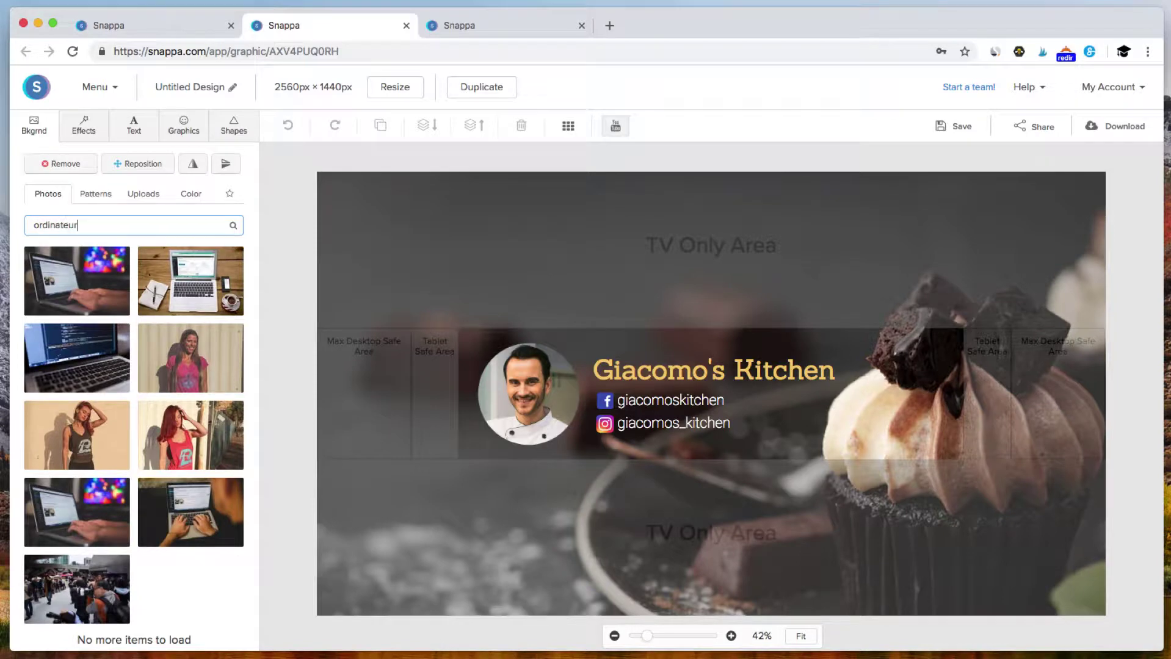
type("rdinateur")
key("Return")
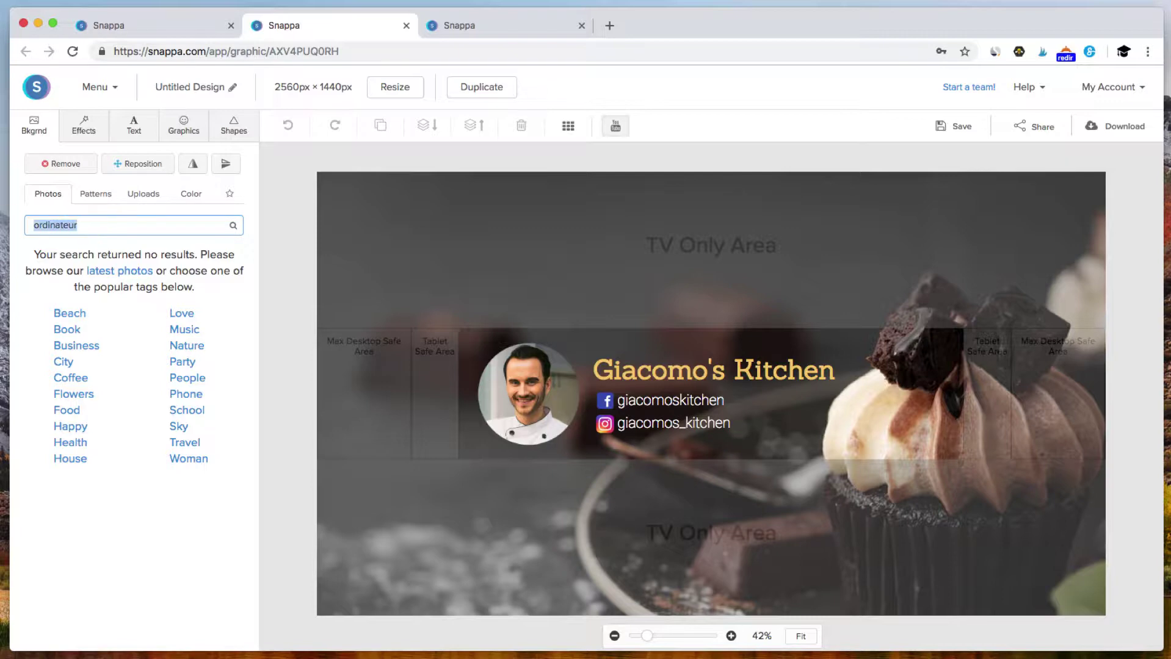
- Search the background photos for "computer" and apply the pale desk photo with the silver laptop keyboard as the background
type("puter")
key("Return")
left_click(190, 281)
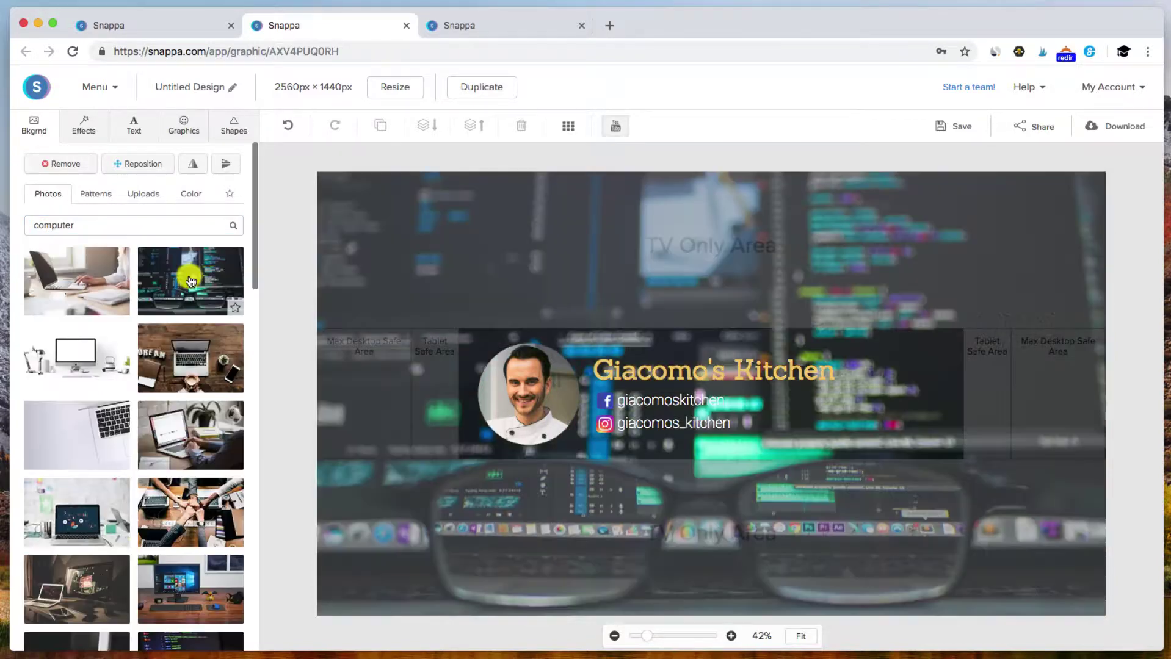
left_click(175, 328)
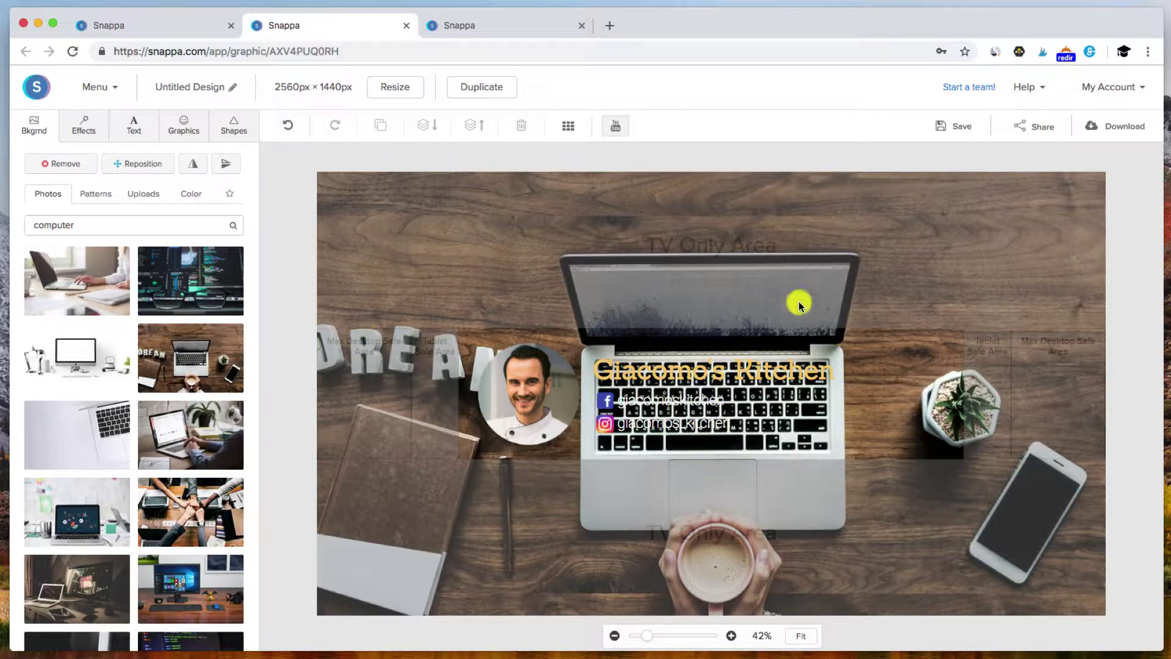
left_click(164, 424)
left_click(95, 430)
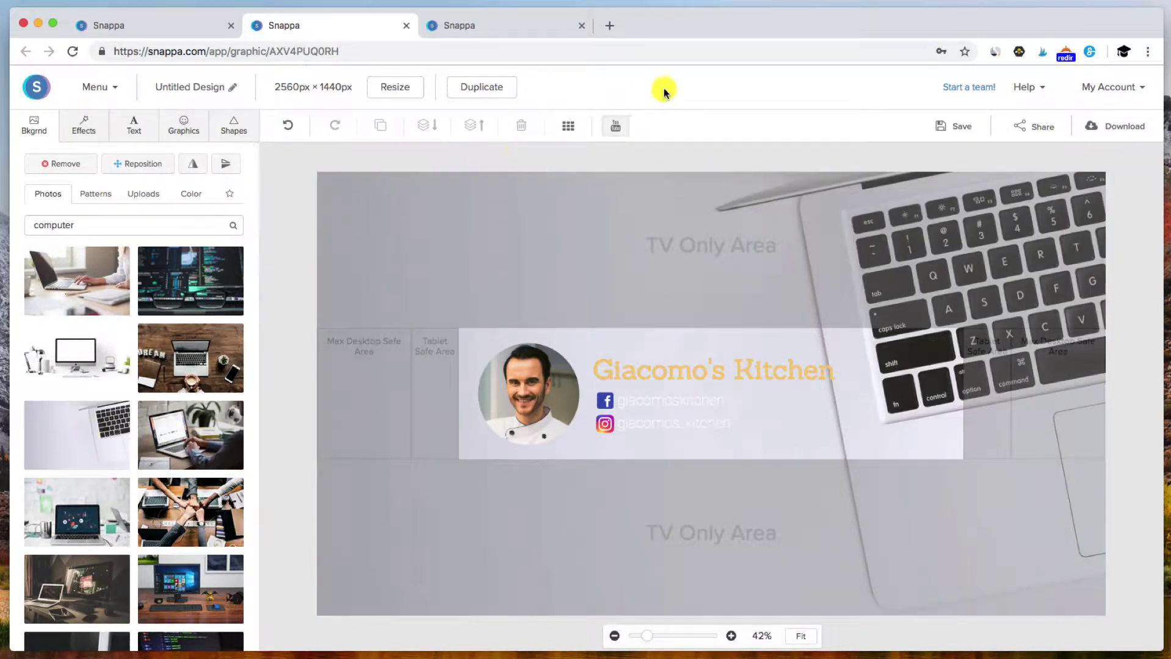
- Check the title and social handle text against the light background with the YouTube safe zone overlay hidden, then show the overlay again
left_click(618, 128)
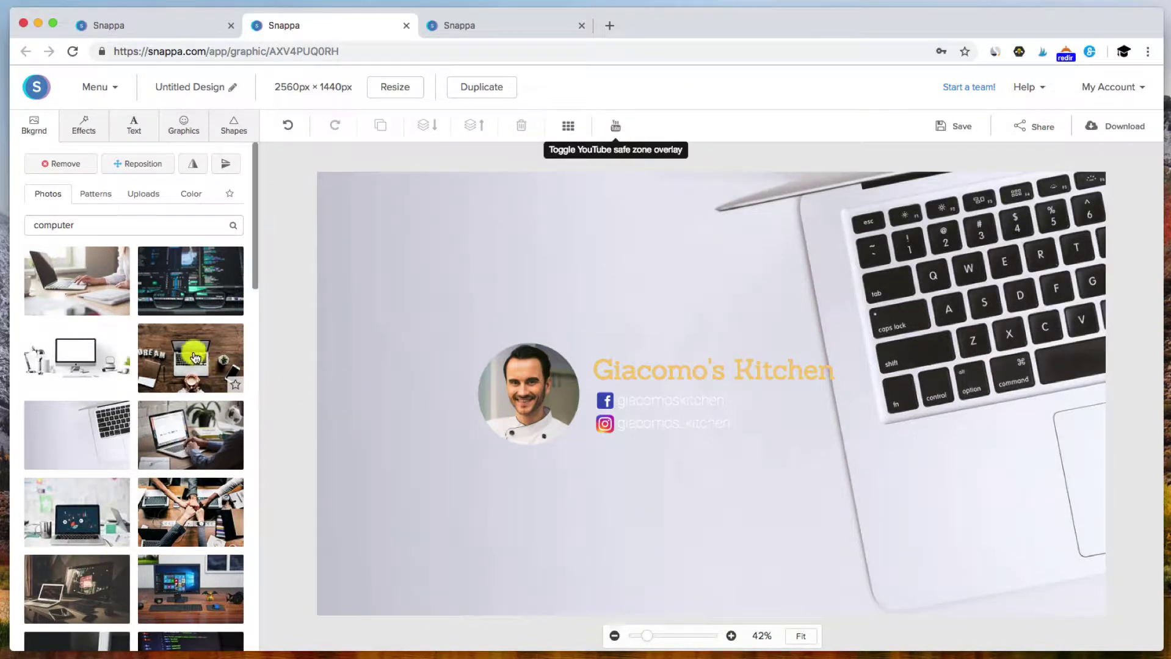
left_click(653, 377)
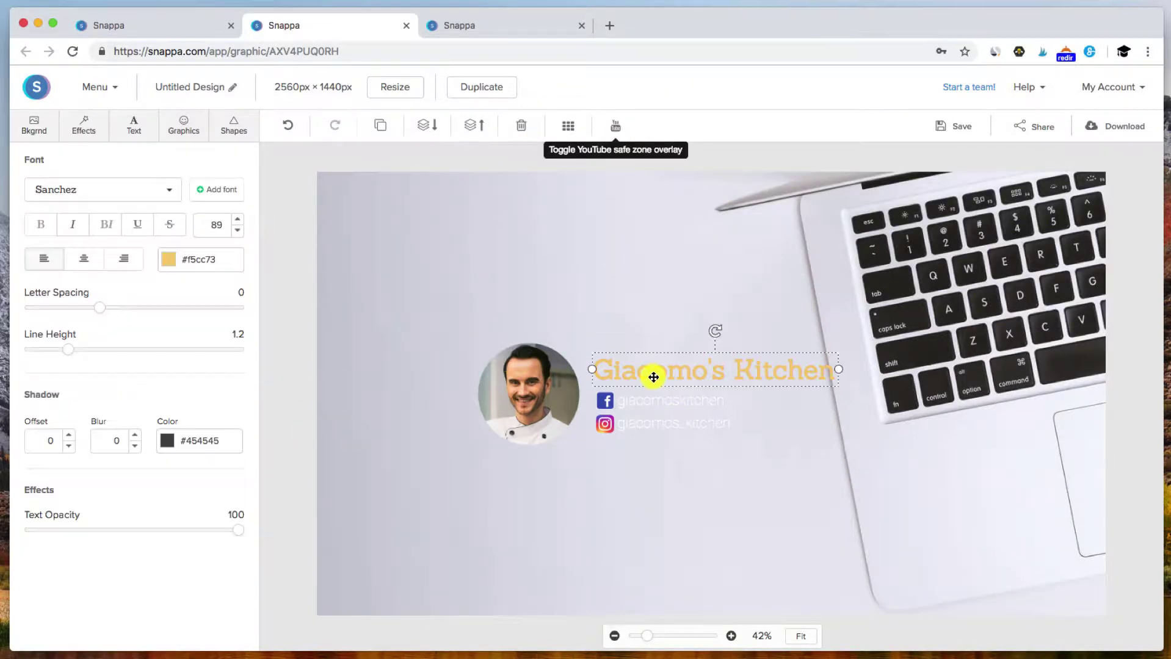
left_click(639, 396)
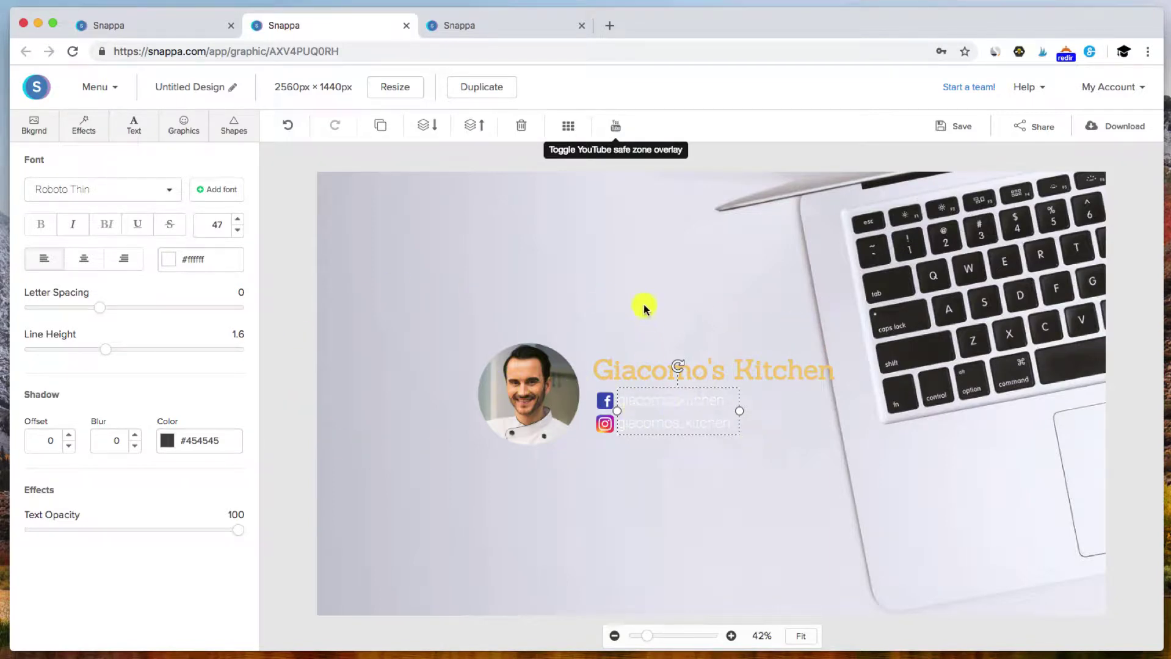
left_click(621, 125)
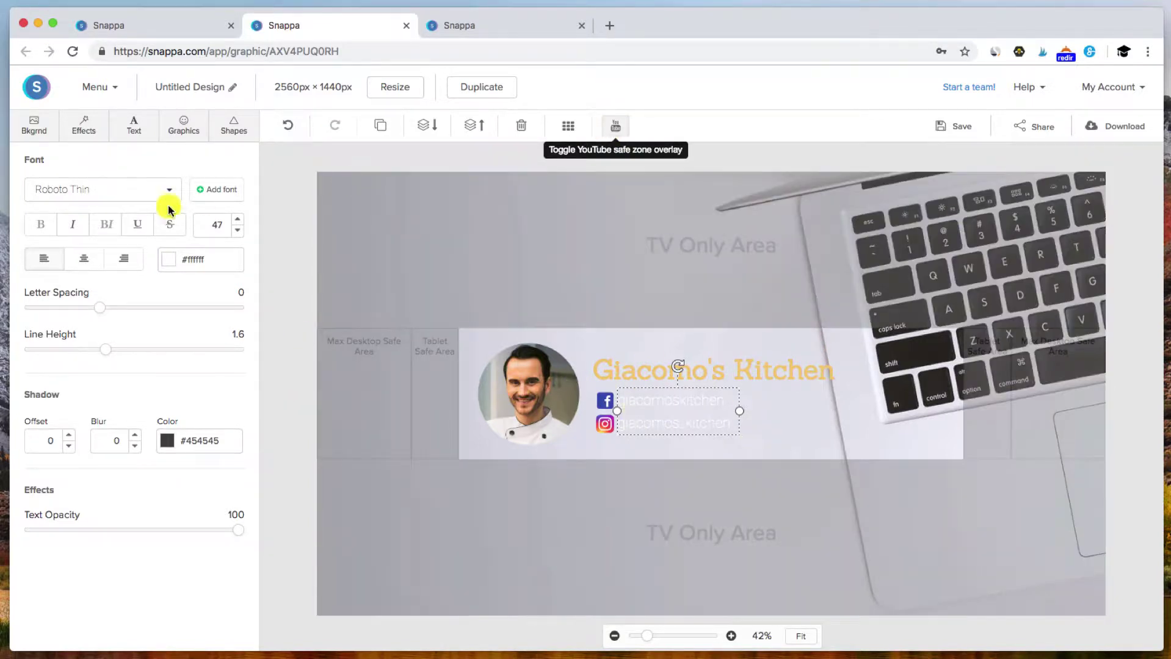
- Add a solid dark square and stretch it into a band covering the central desktop safe area across the full banner width
left_click(237, 125)
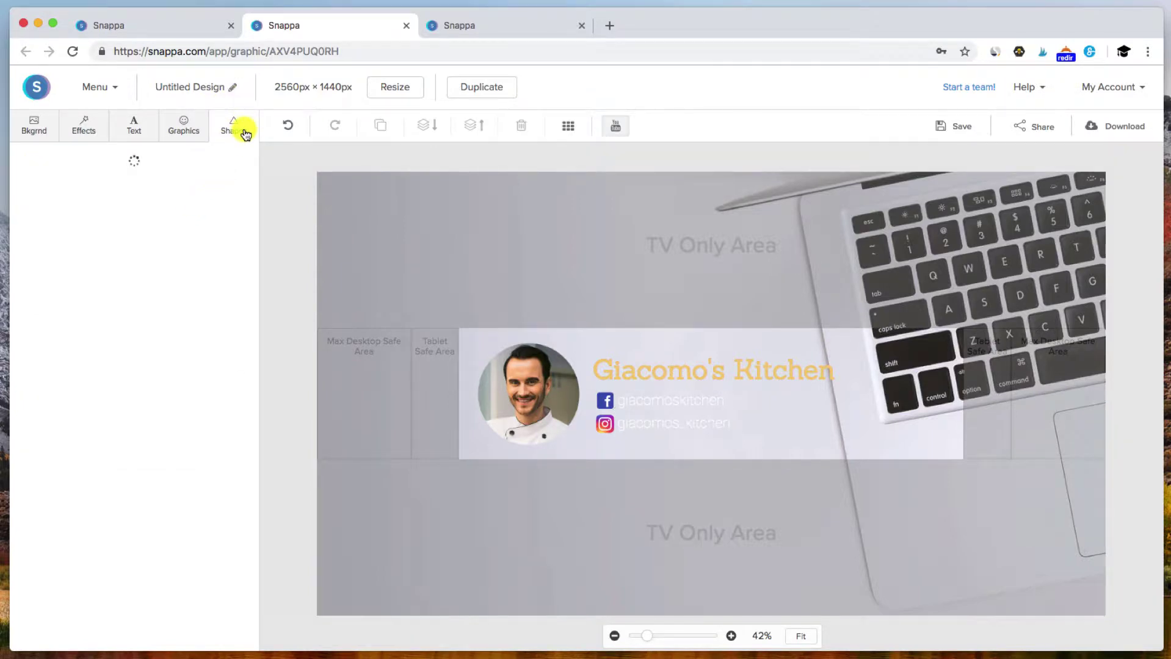
left_click(51, 180)
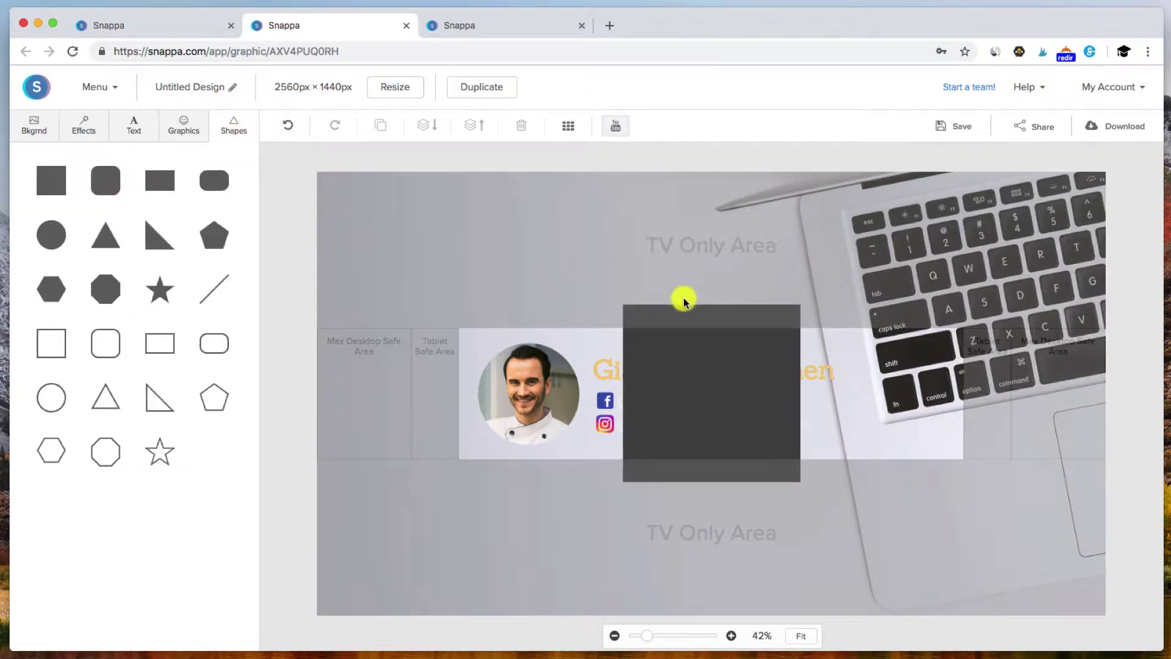
left_click(716, 308)
mouse_move(713, 306)
left_mouse_down()
mouse_move(709, 336)
mouse_move(712, 324)
left_mouse_up()
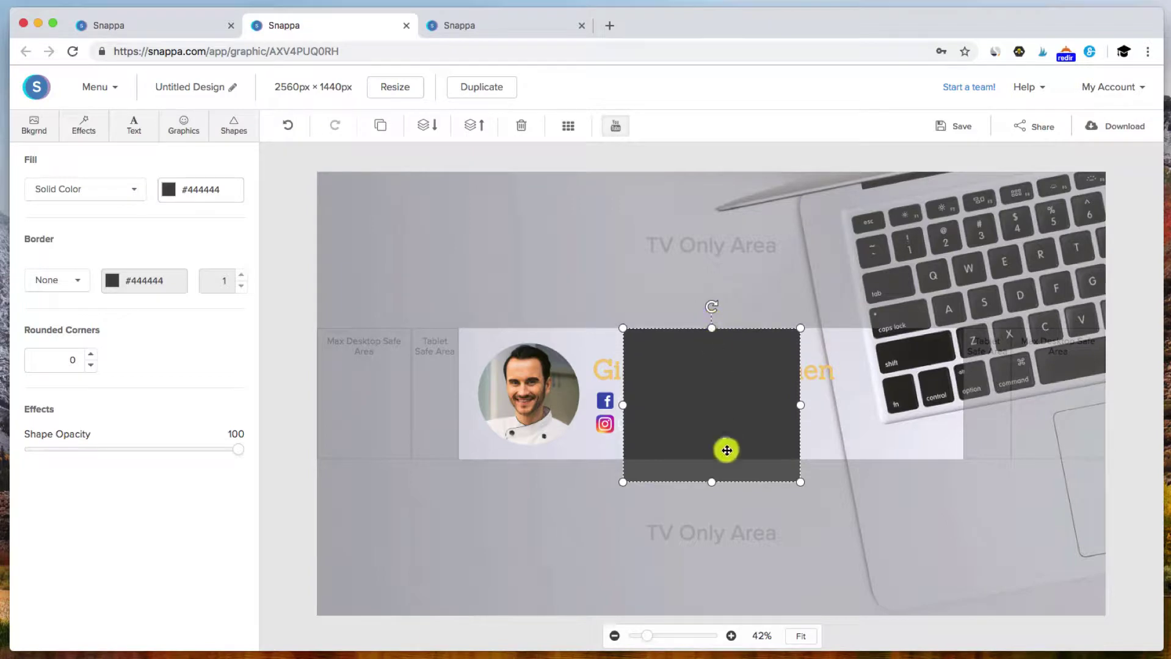
left_click_drag(711, 480, 713, 455)
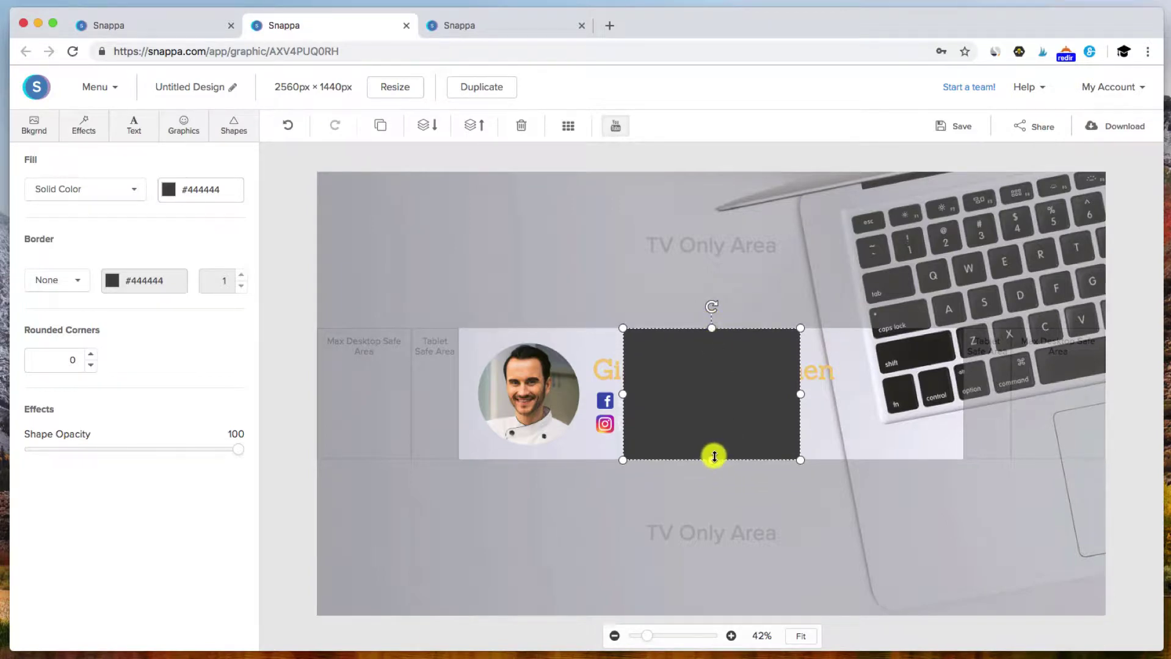
left_click_drag(598, 394, 314, 387)
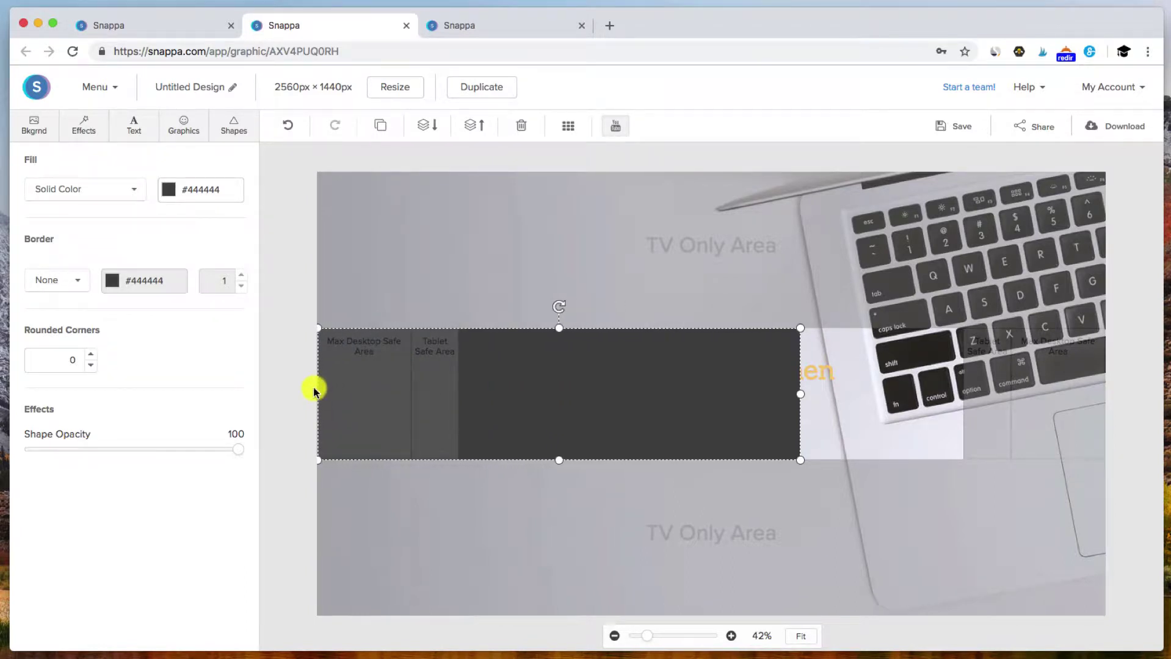
left_click_drag(802, 392, 1101, 396)
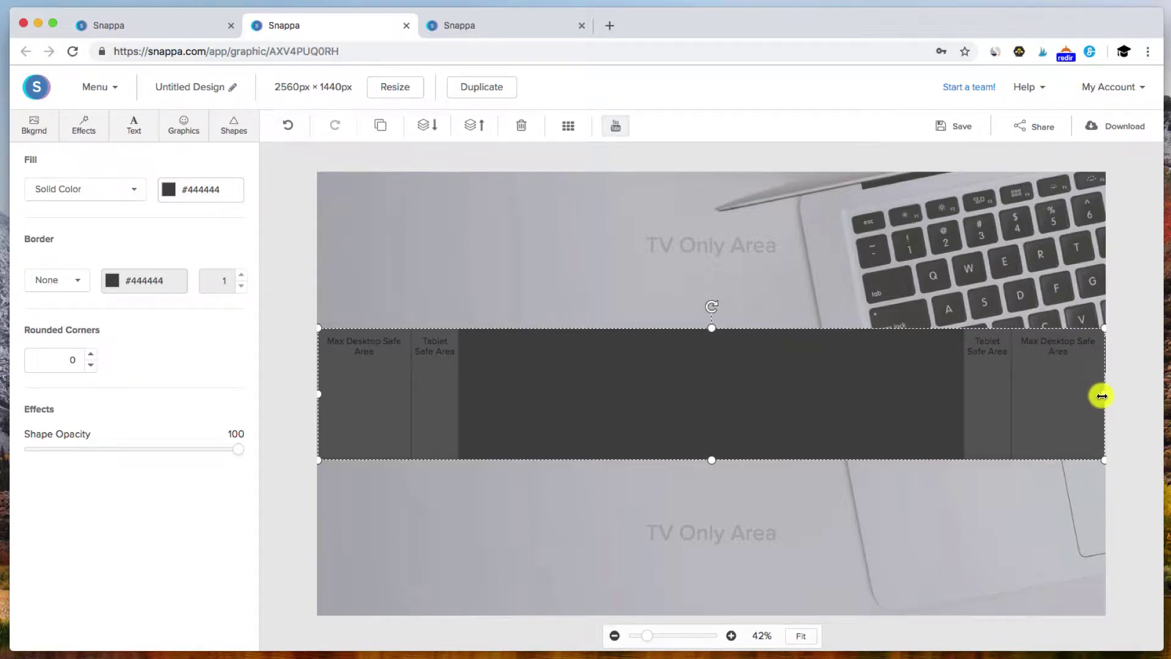
- Send the dark band behind the portrait, title and social handles, and compare the banner with the safe zone overlay hidden and shown
left_click(427, 128)
left_click(427, 128)
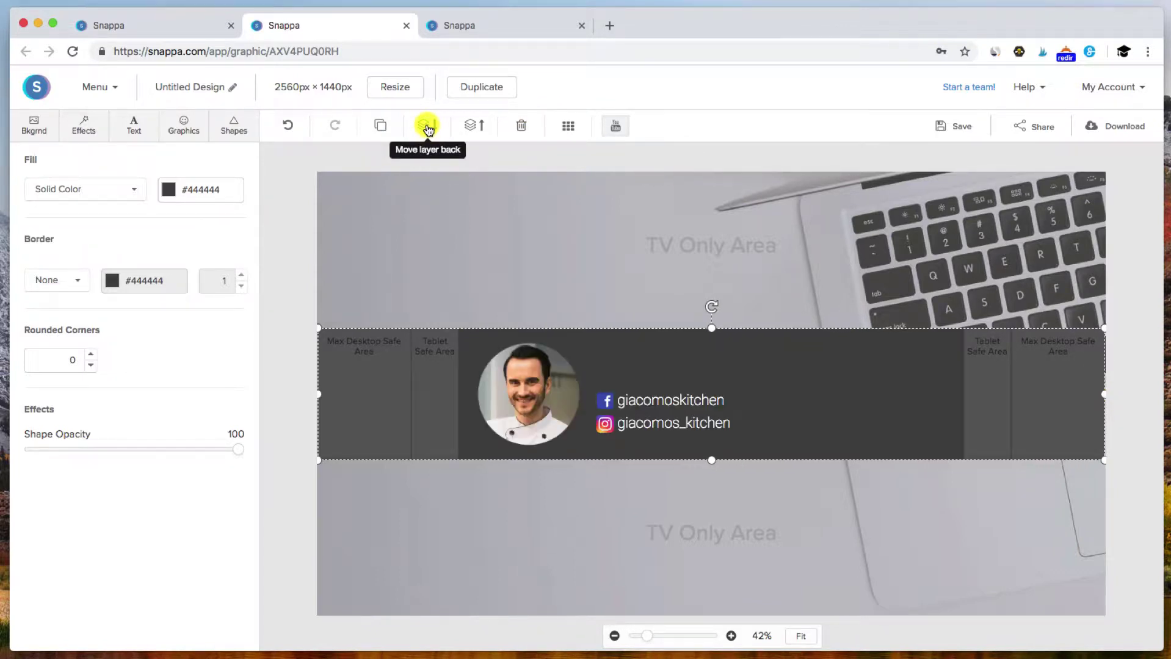
left_click(427, 128)
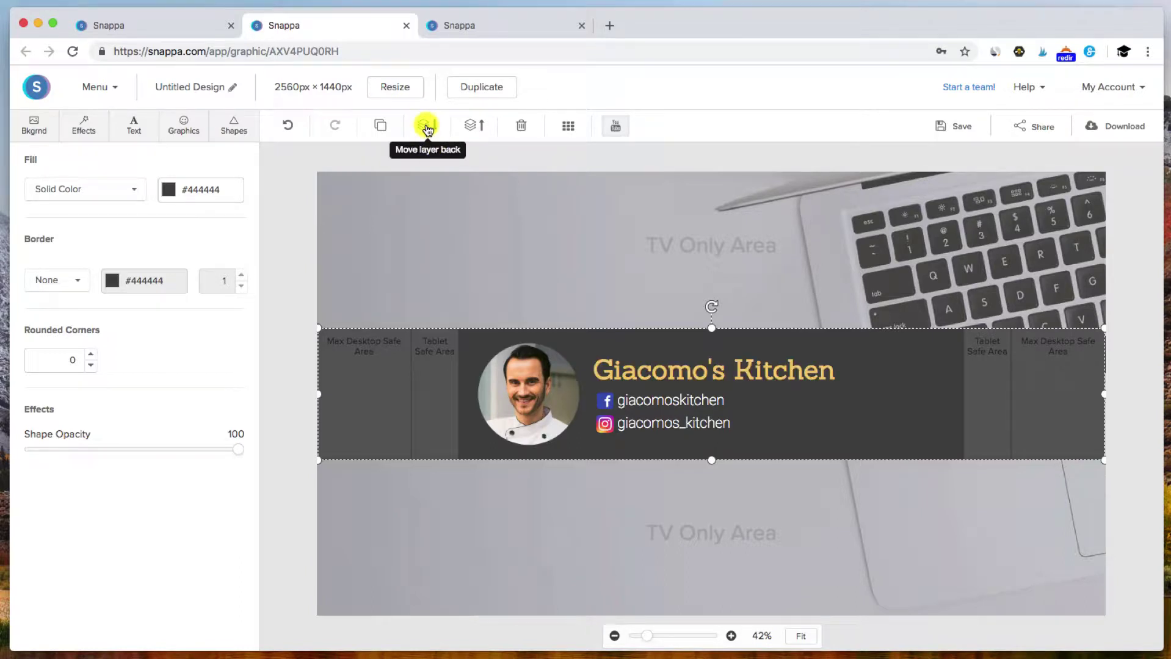
left_click(617, 125)
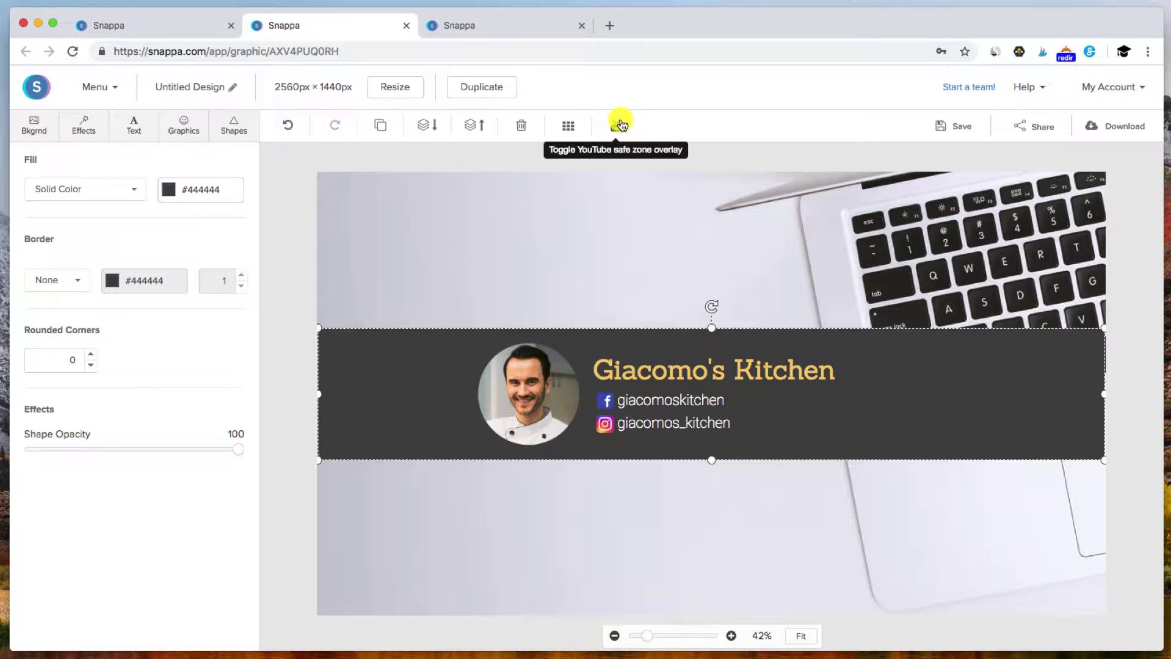
left_click(619, 125)
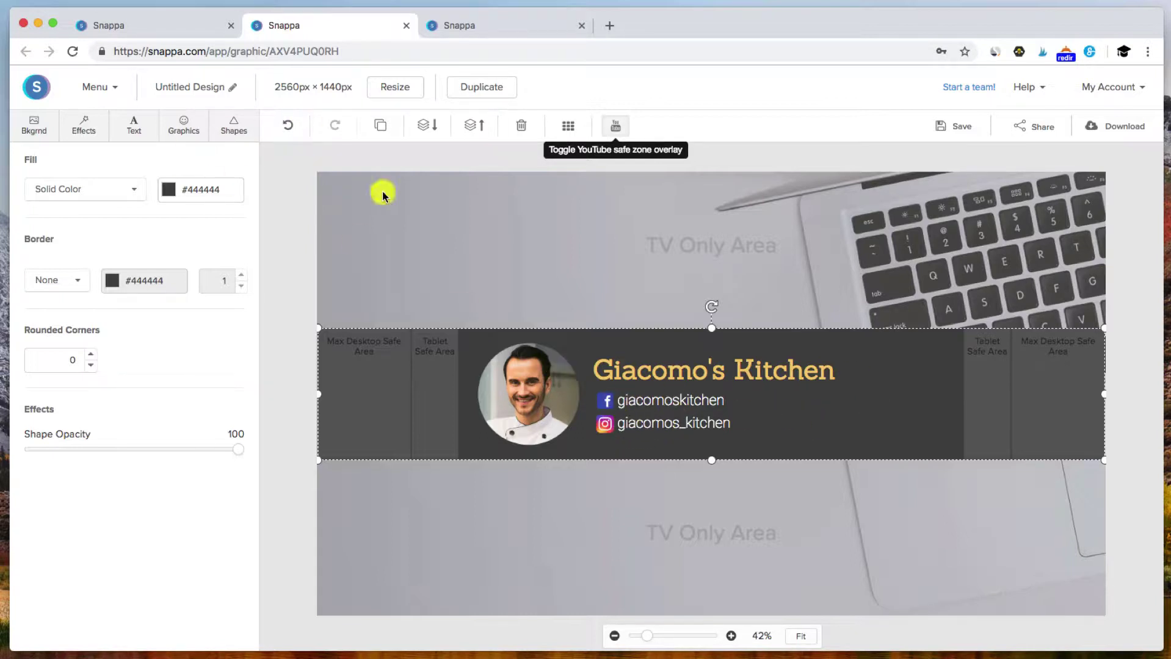
- Search the icon graphics for "pinterest" and add the solid red round Pinterest icon to the banner
left_click(183, 125)
left_click(70, 203)
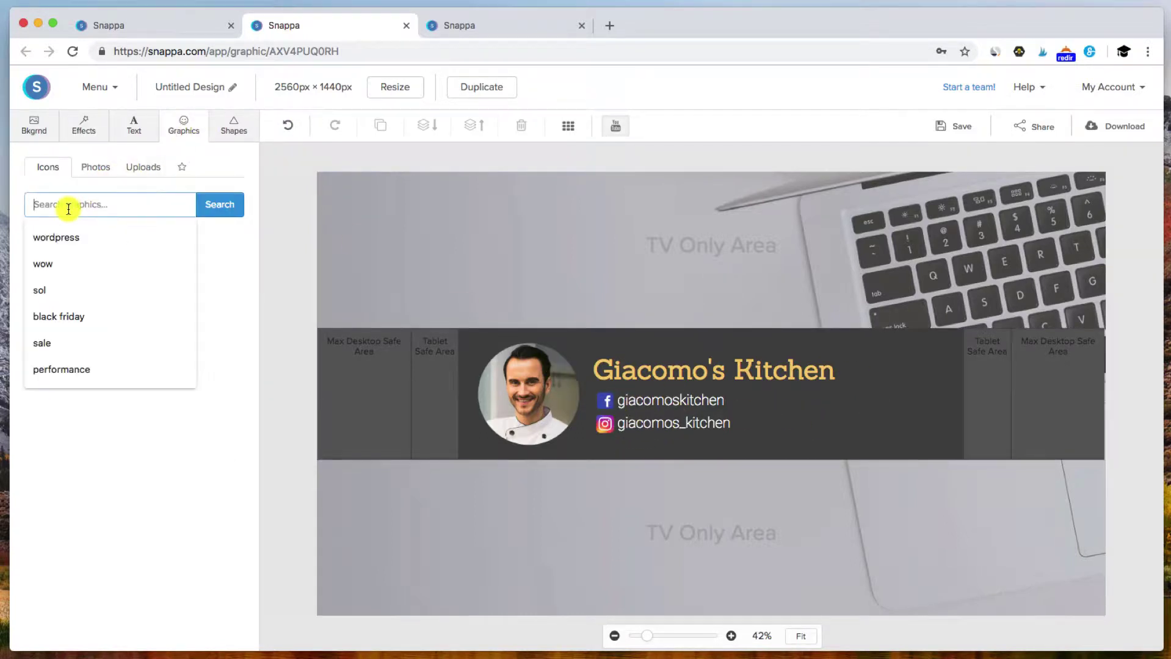
type("pl")
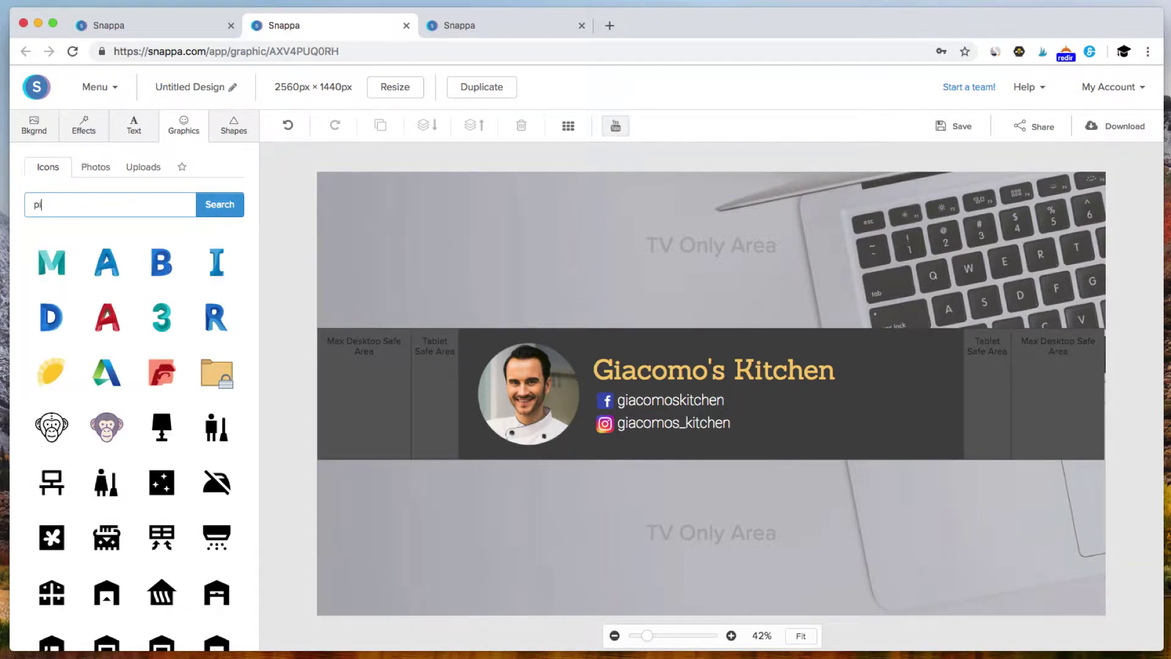
key("Return")
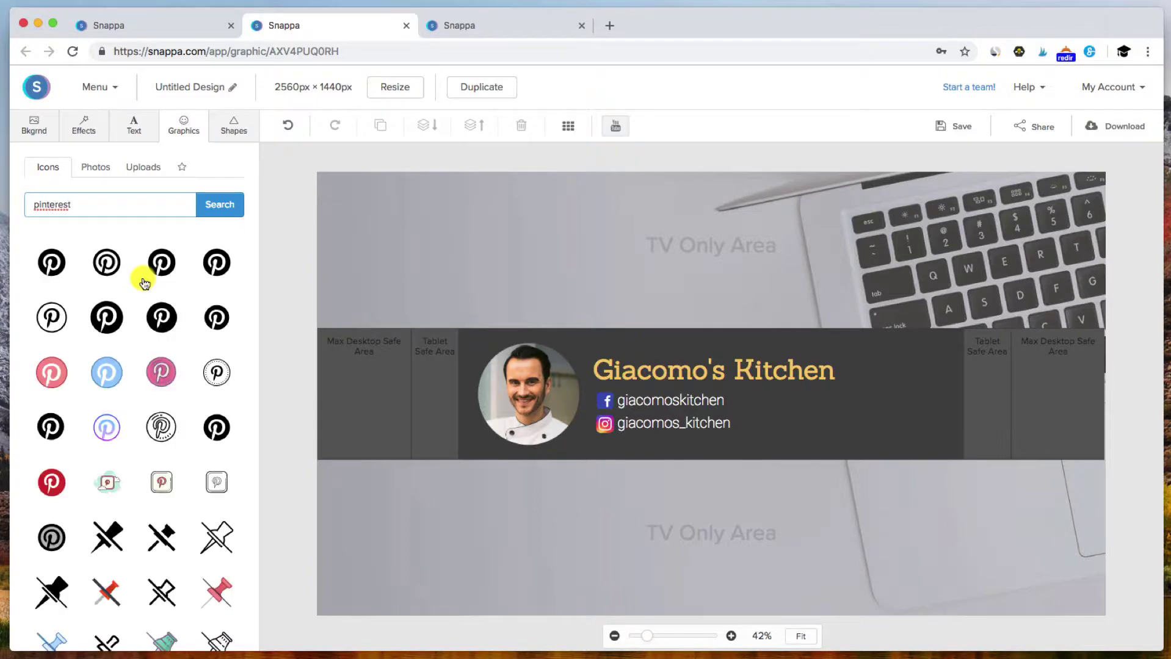
scroll(61, 385, "down", 2)
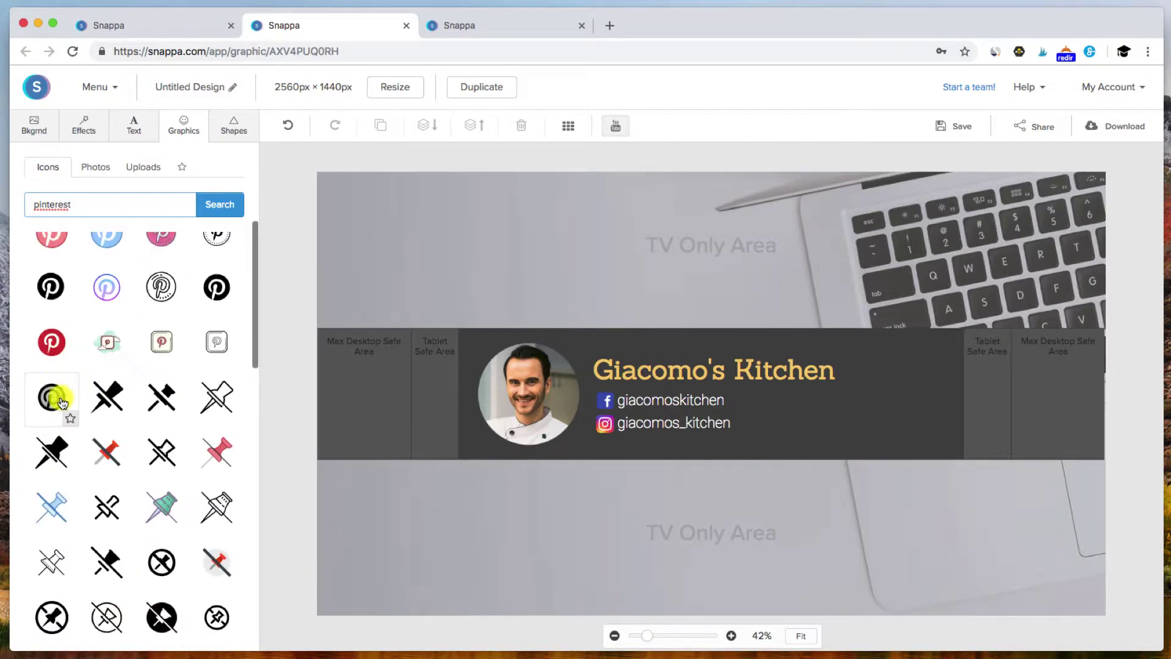
left_click(50, 344)
- Shrink the Pinterest icon to about the size of the other social icons and place it on the Facebook row below the title's end
left_click(722, 397)
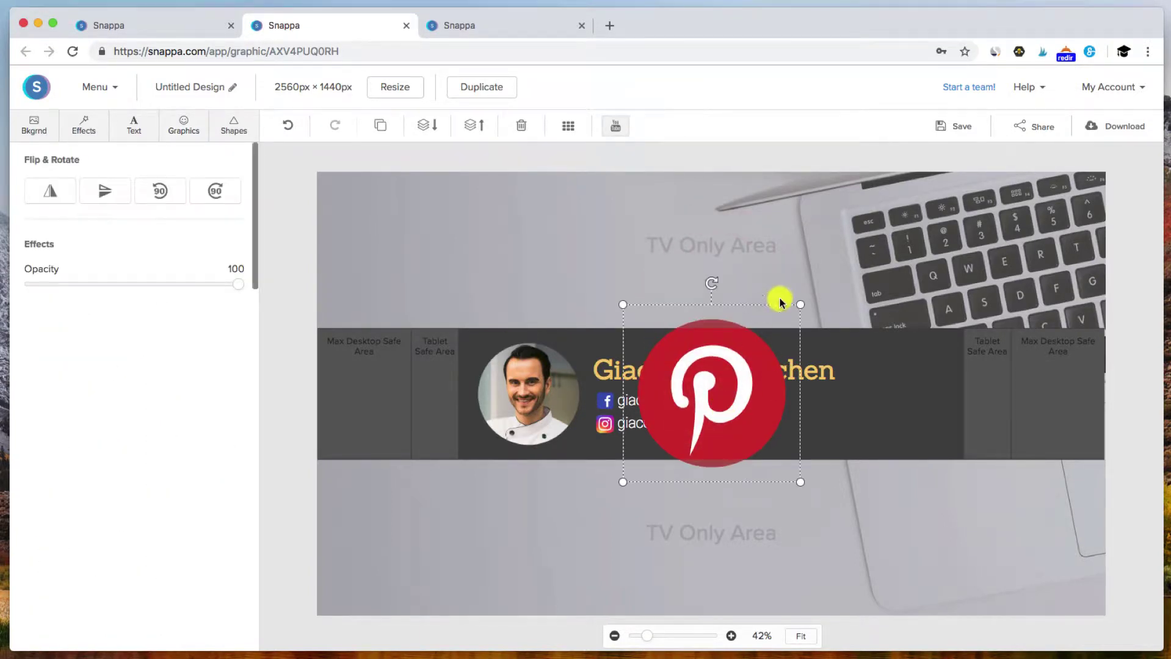
left_click_drag(798, 307, 796, 400)
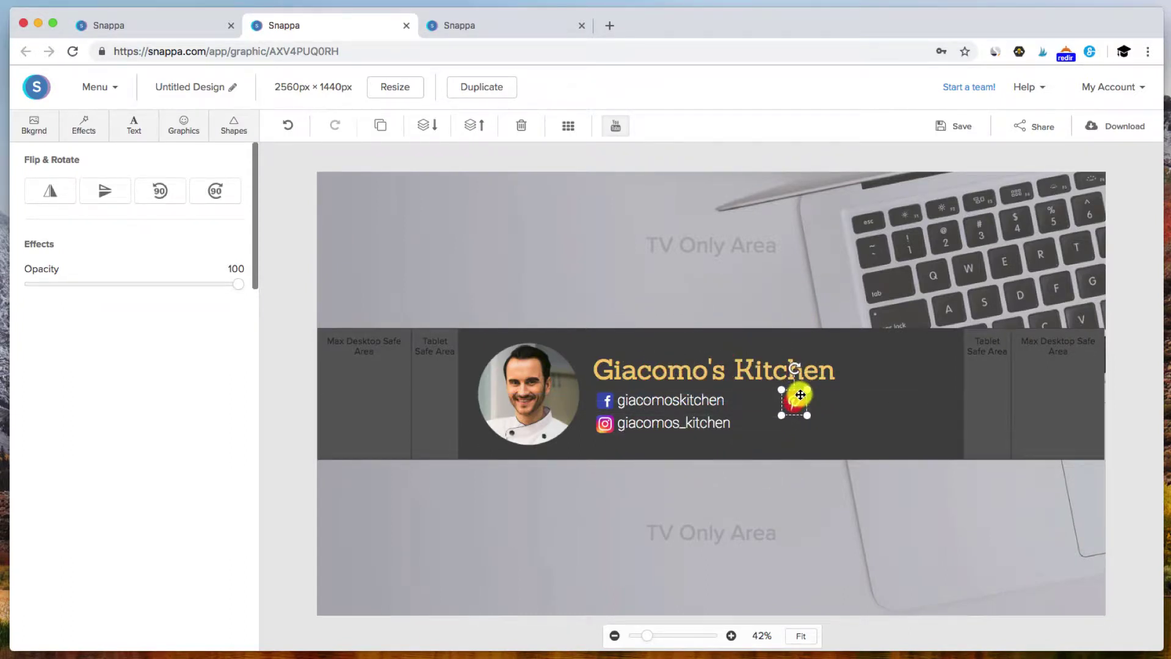
left_click(849, 400)
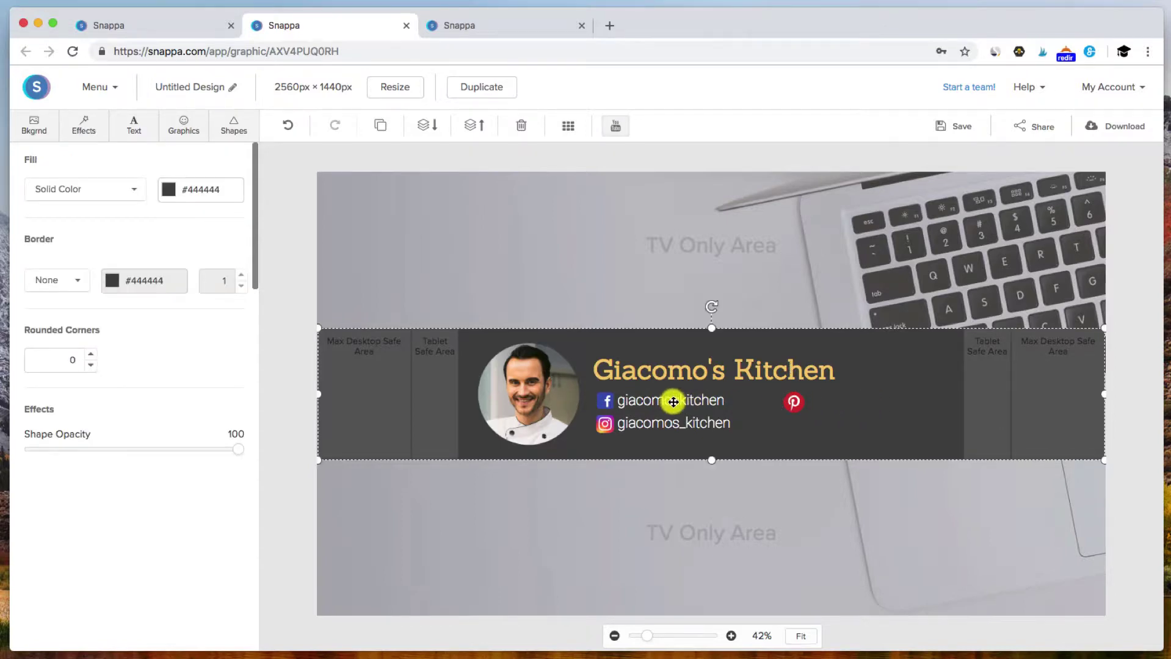
- Duplicate the two-line social handle text and place the copy just right of the Pinterest icon, level with the original lines
double_click(673, 402)
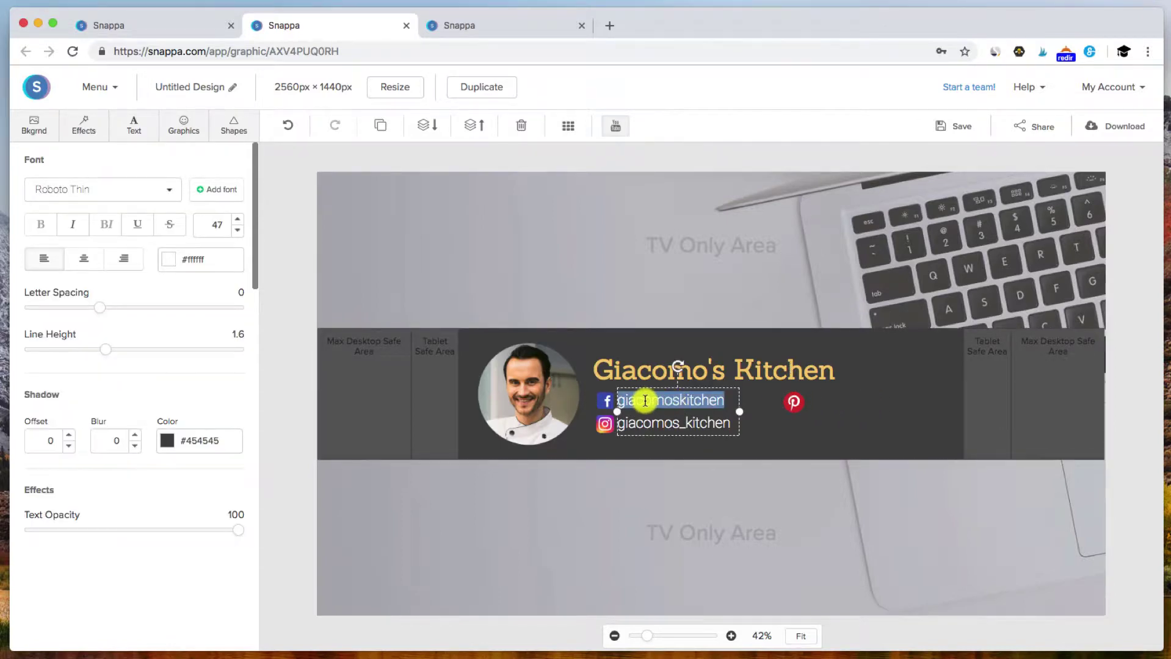
left_click(724, 415)
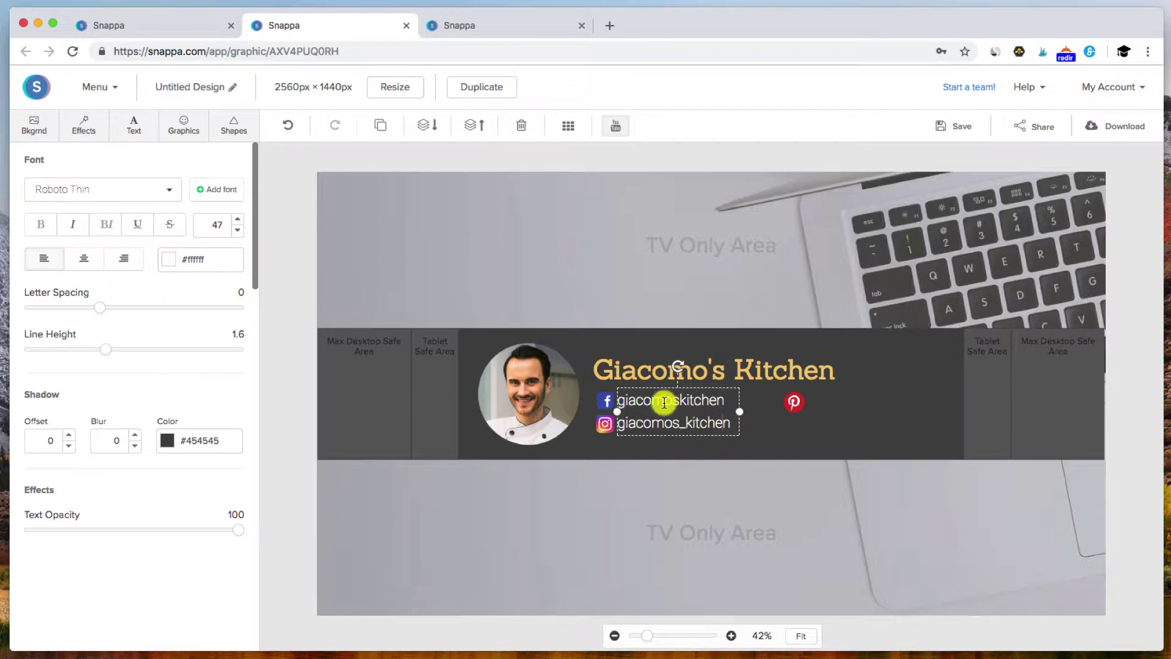
left_click(380, 125)
left_click_drag(693, 421, 879, 423)
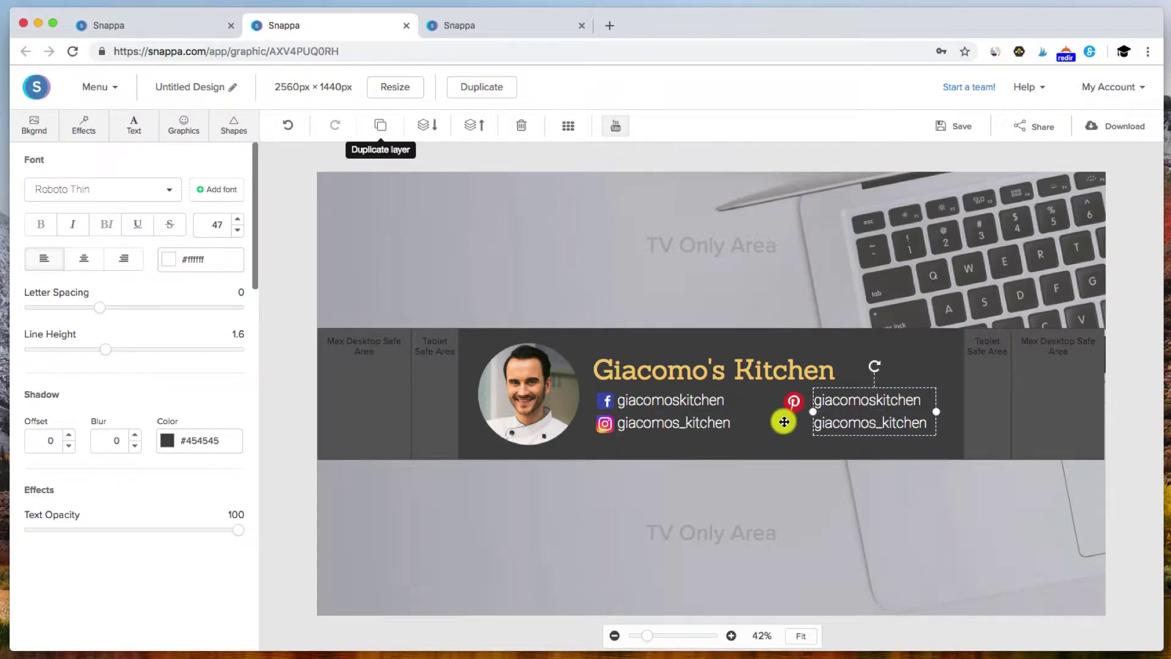
left_click(801, 430)
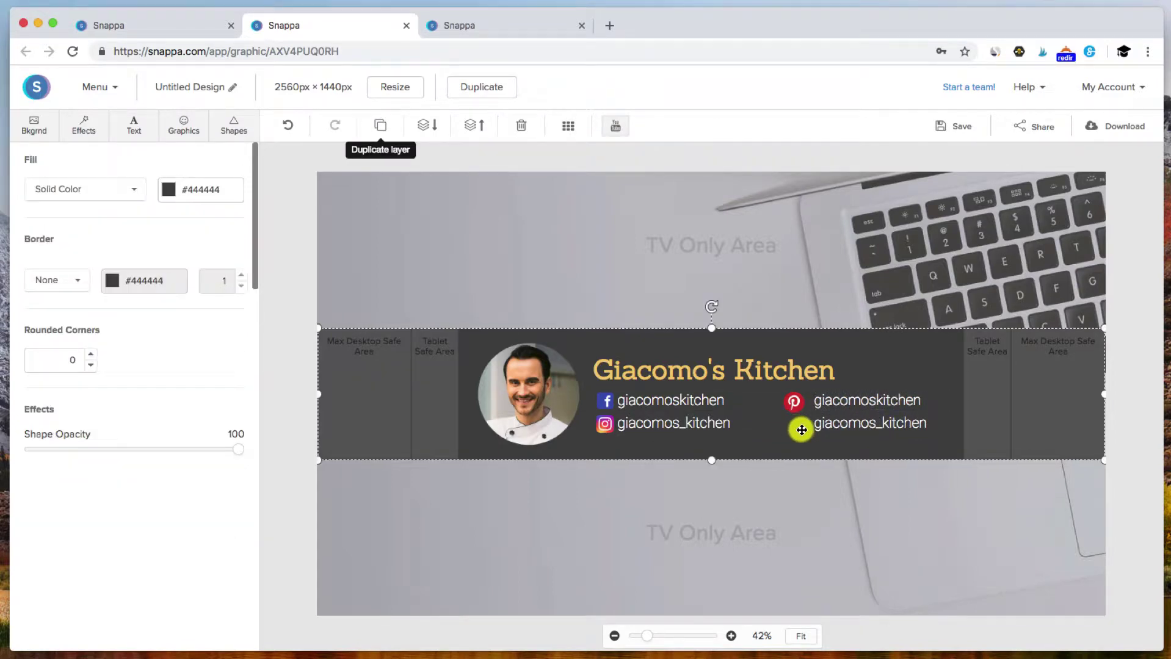
- Search the icon graphics for "twitter" and add the solid blue Twitter bird icon to the banner
left_click(180, 126)
left_click(54, 202)
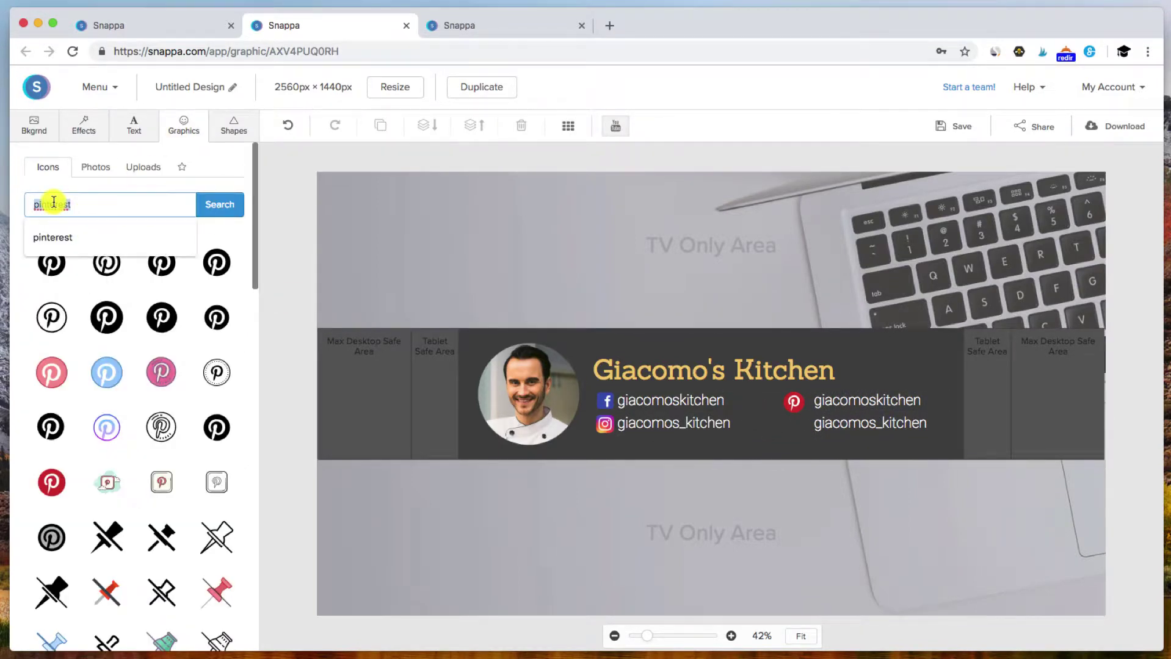
type("twitter")
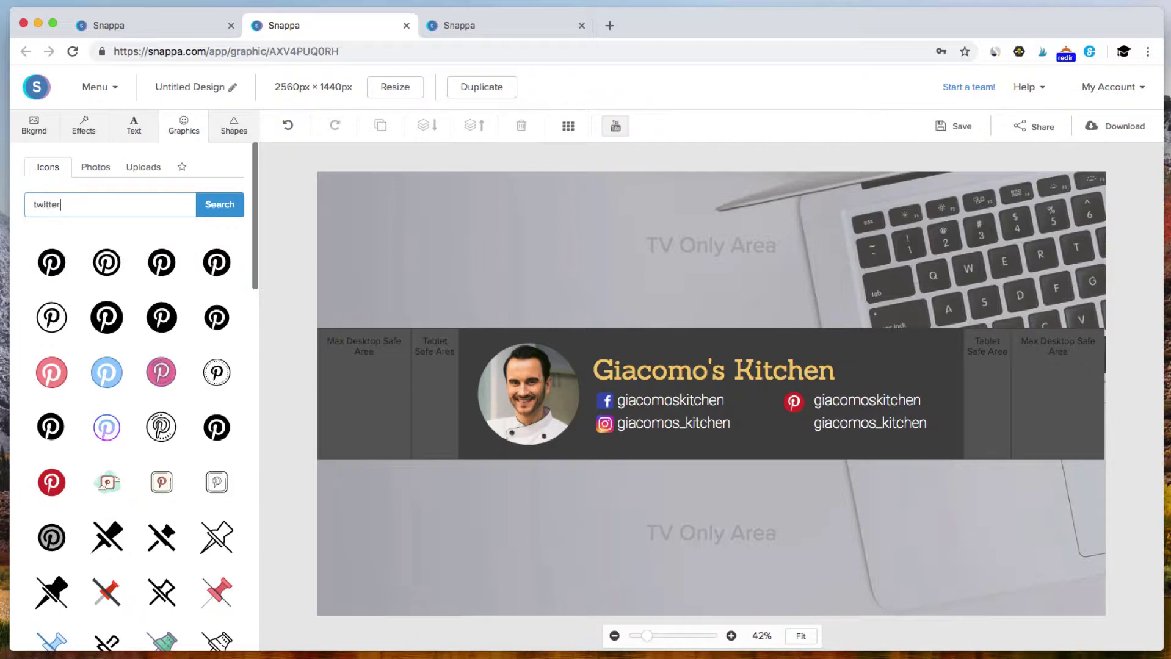
key("Return")
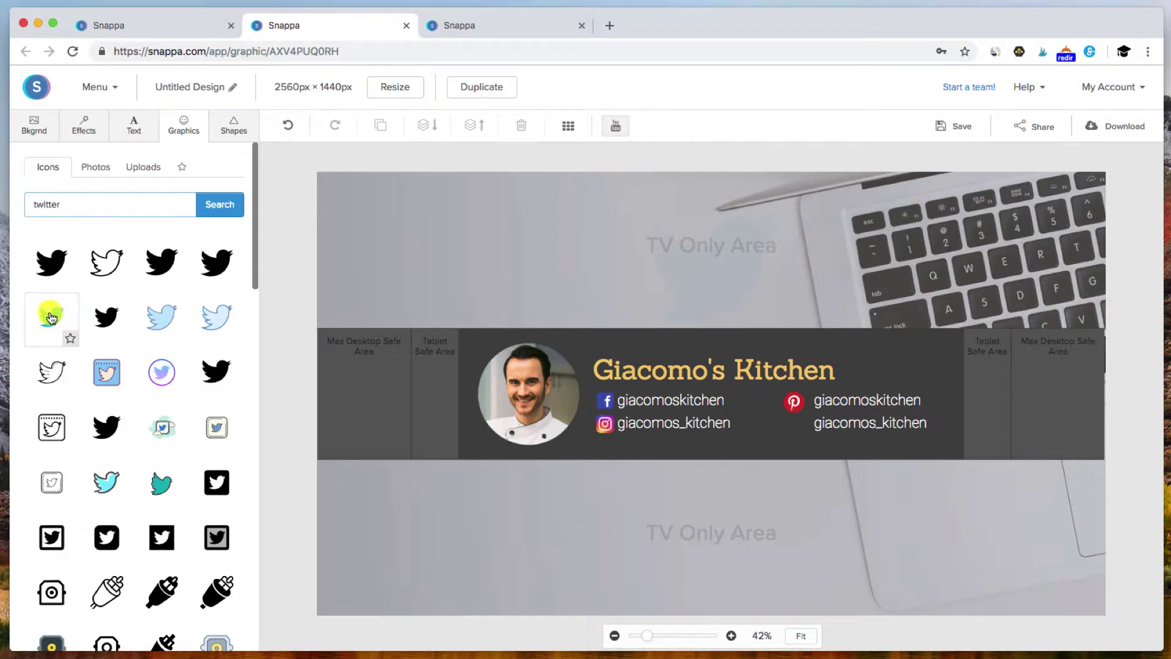
left_click_drag(51, 317, 741, 402)
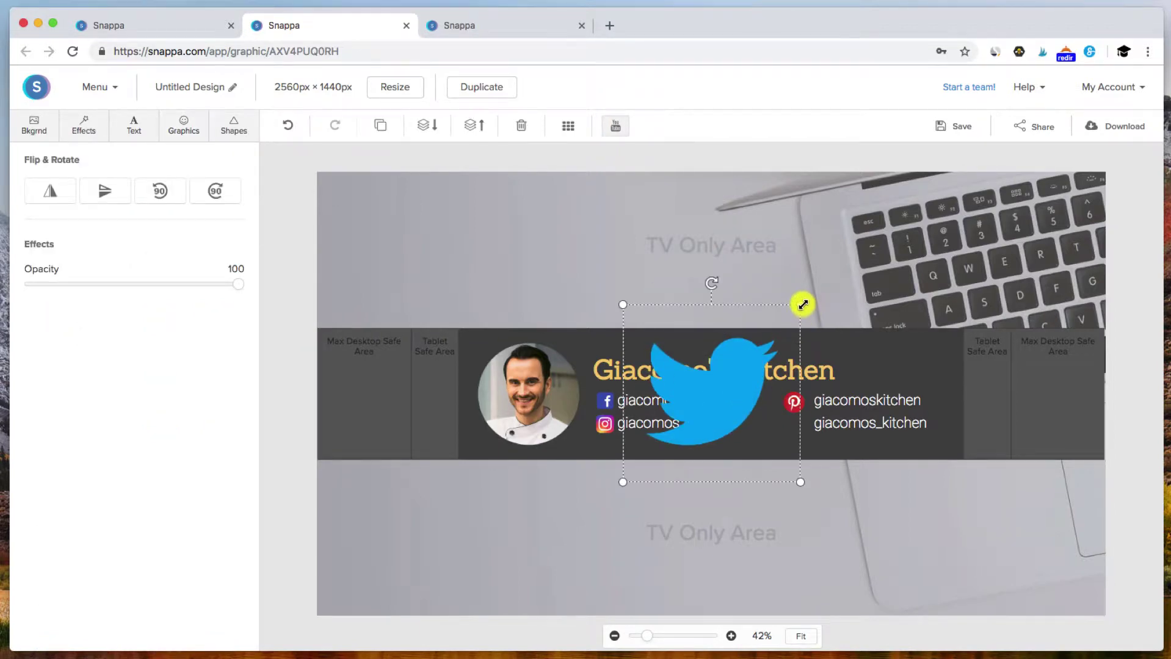
- Shrink the Twitter icon to match the other social icons, place it before the lower copied handle, and align the Pinterest icon above it
left_click_drag(803, 305, 797, 426)
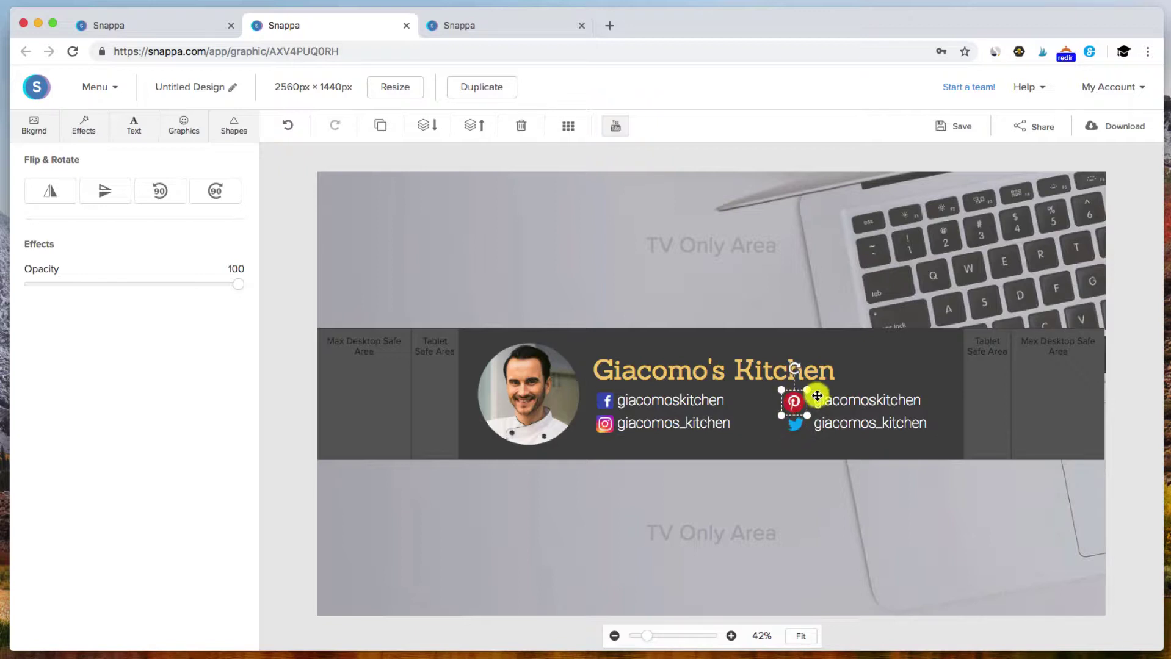
left_click(788, 413)
left_click(793, 423)
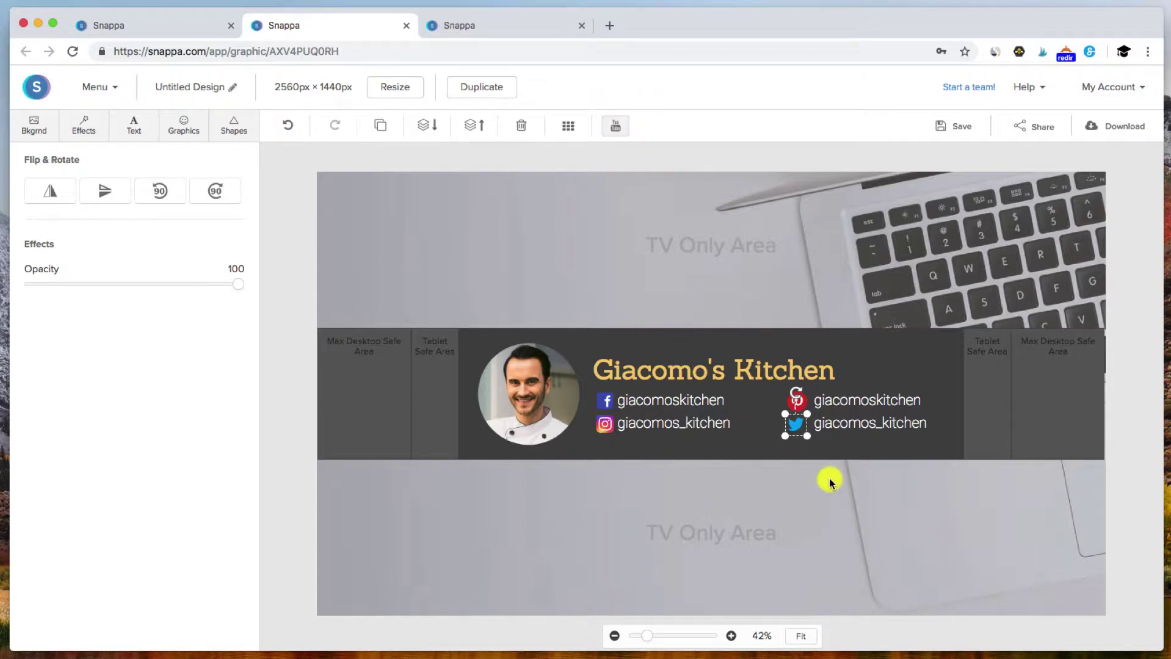
left_click(742, 438)
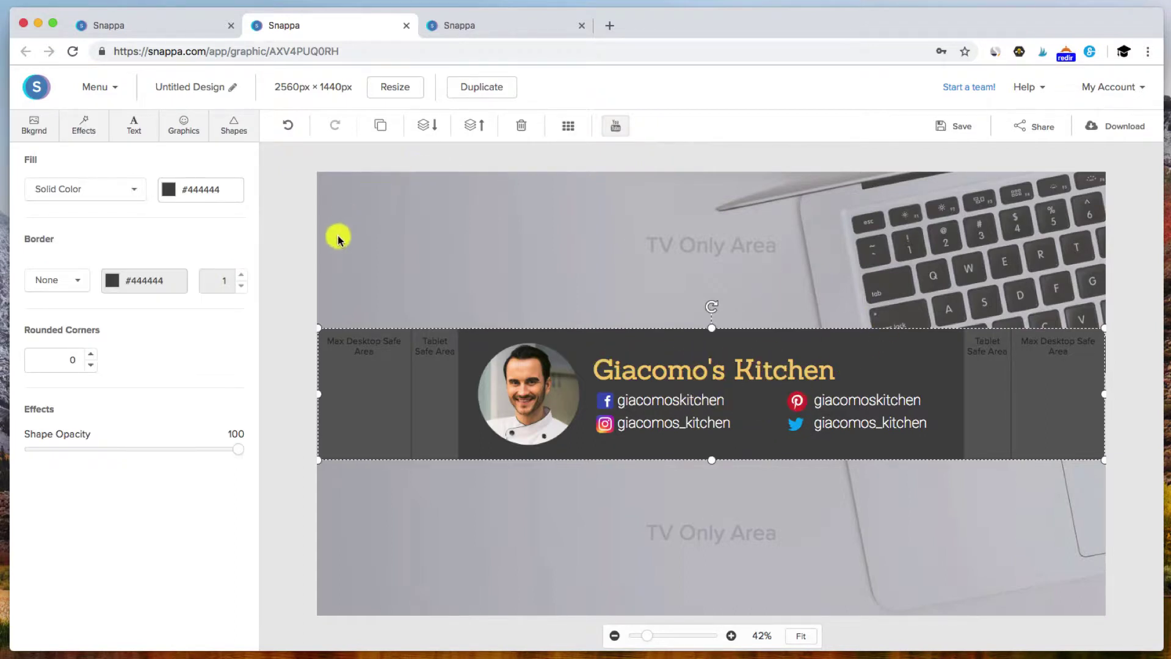
- Hide the YouTube safe zone overlay and download the finished banner as a JPG
left_click(616, 125)
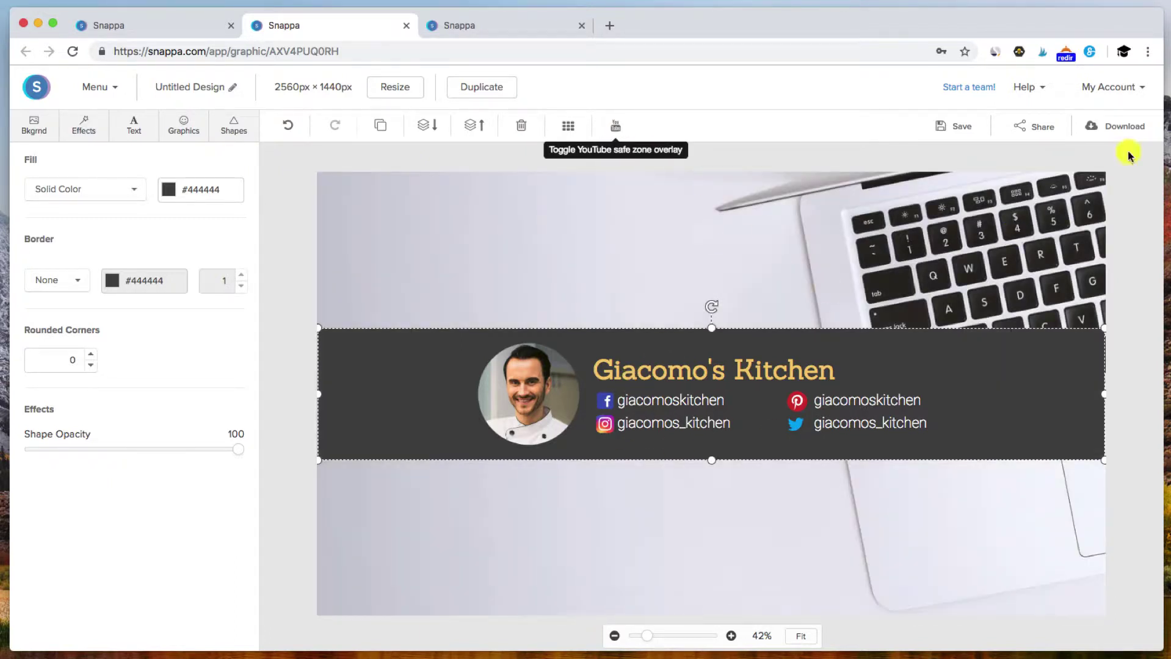
left_click(1126, 126)
left_click(1056, 165)
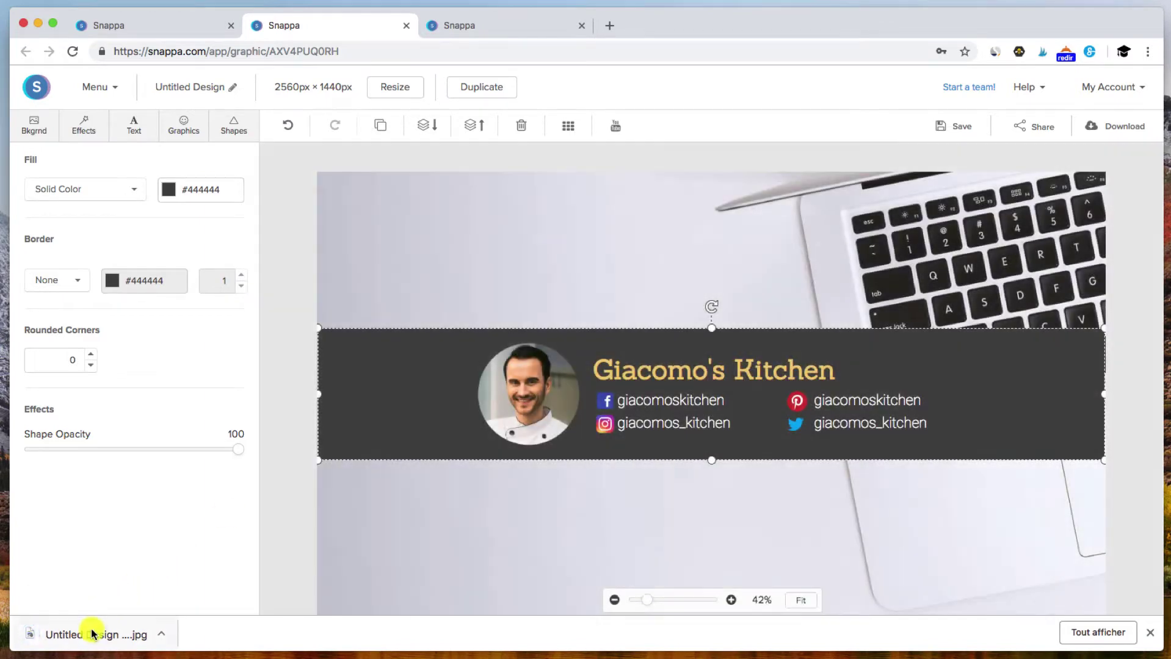
- Open the downloaded JPG in the image viewer, inspect the whole banner, and close the viewer
left_click(92, 635)
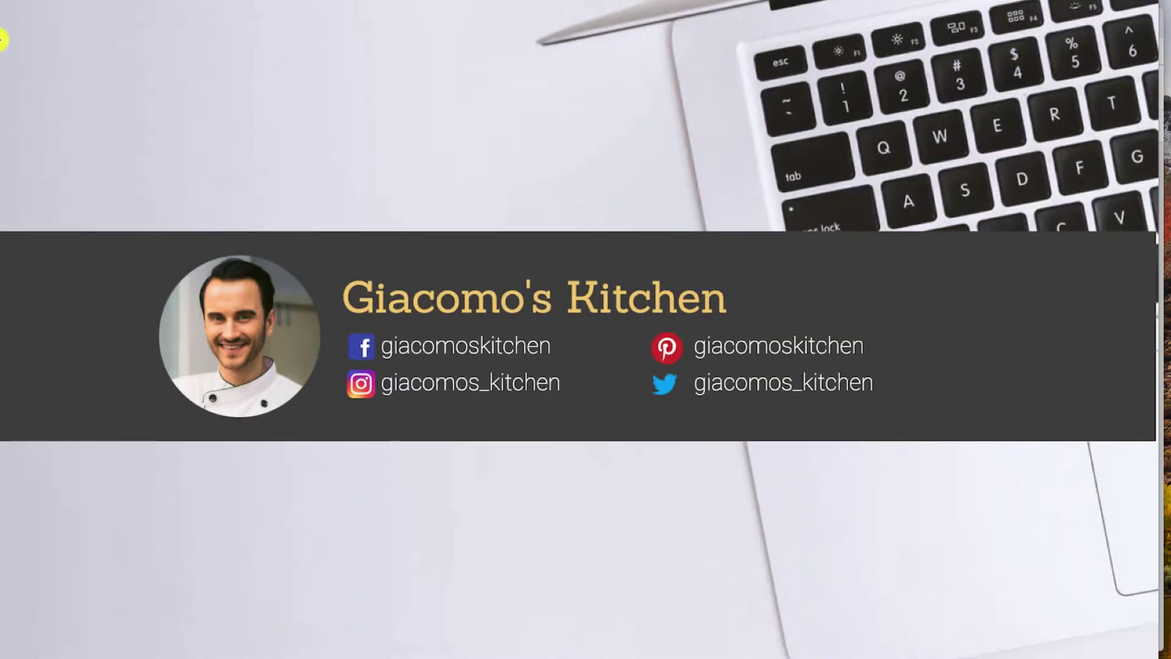
left_click(143, 5)
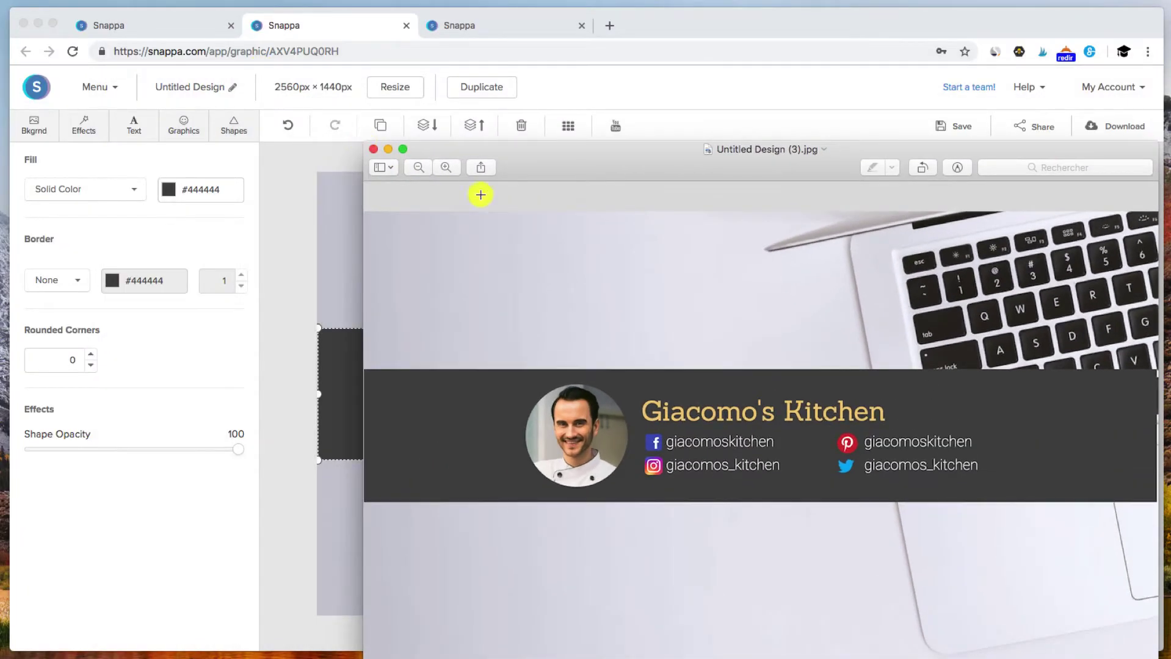
left_click_drag(531, 171, 478, 146)
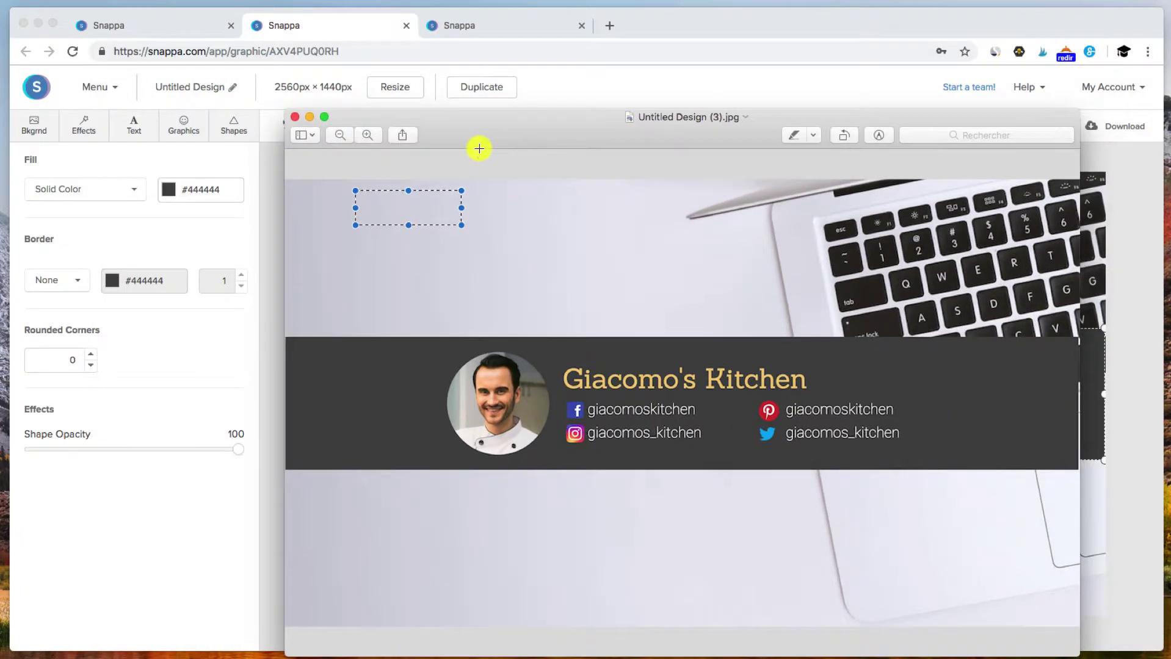
left_click(530, 183)
left_click_drag(577, 136, 494, 112)
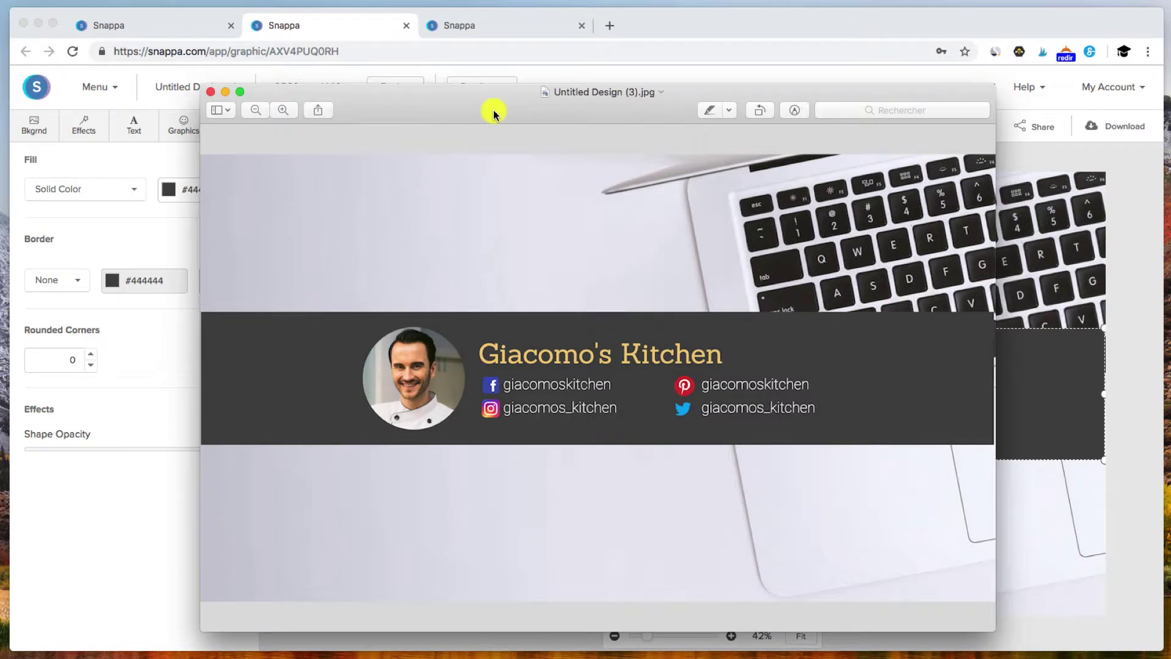
left_click(210, 92)
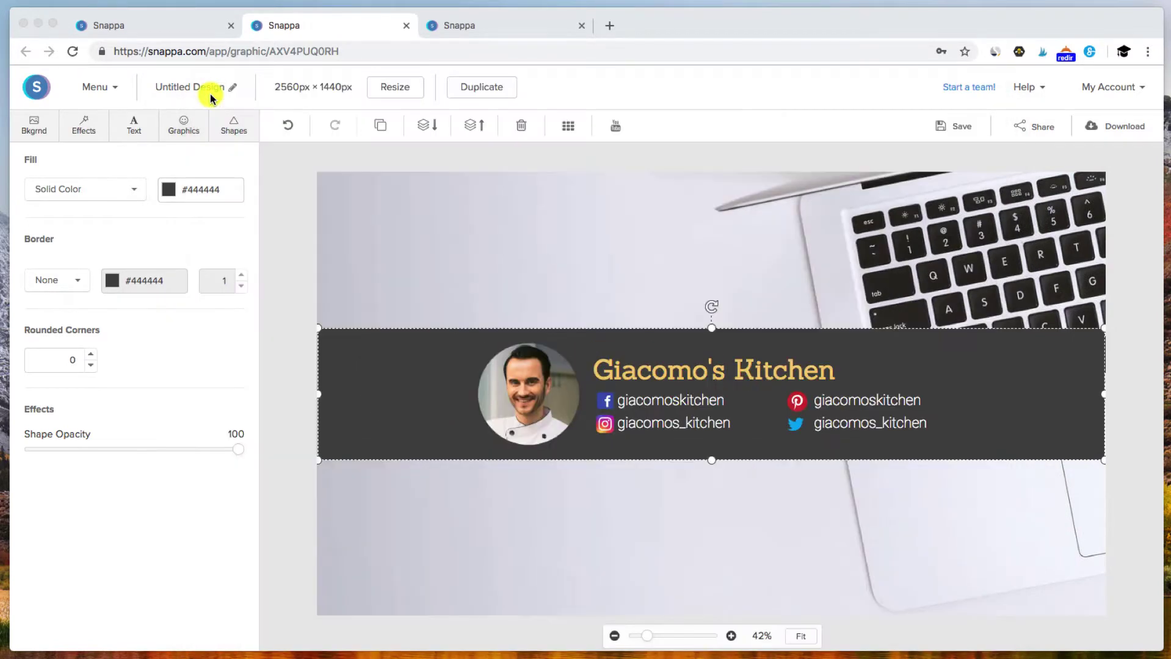
- Resize the banner to the Twitter Header format, 1500 x 500 px, and open it as a new graphic
left_click(624, 268)
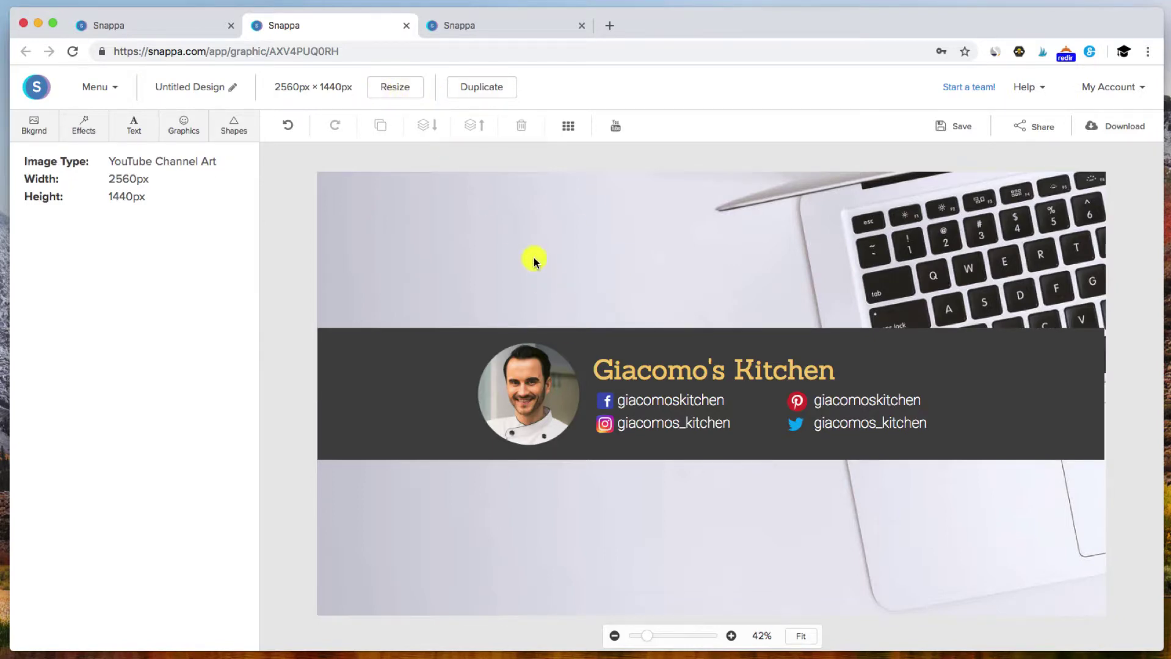
left_click(394, 88)
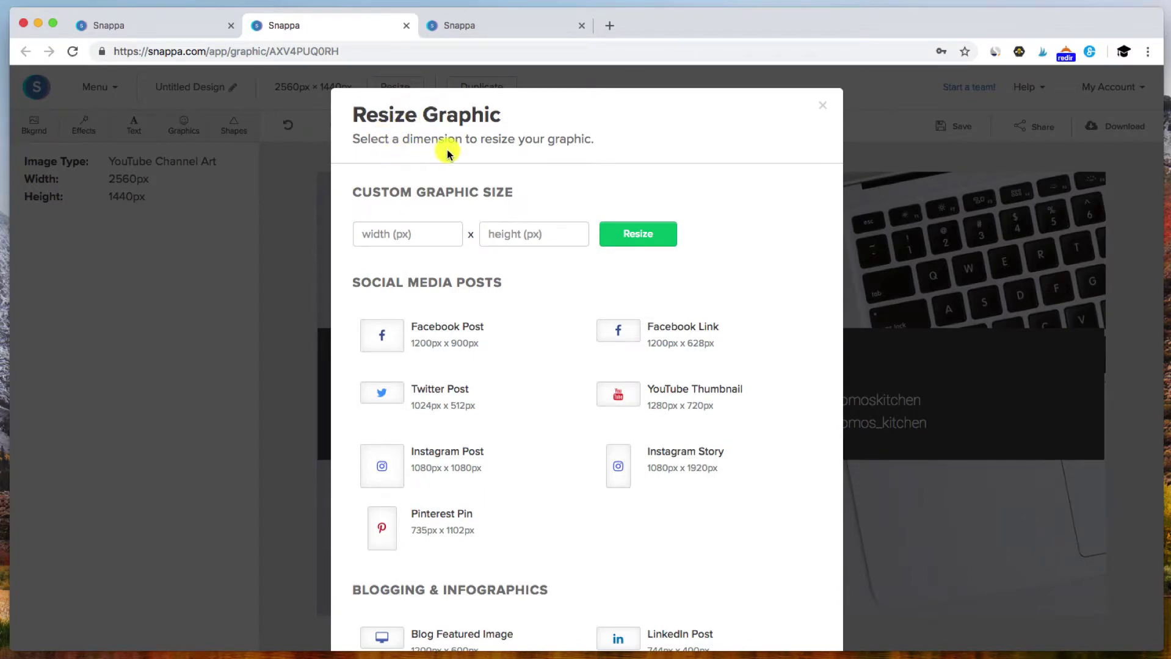
scroll(434, 296, "down", 3)
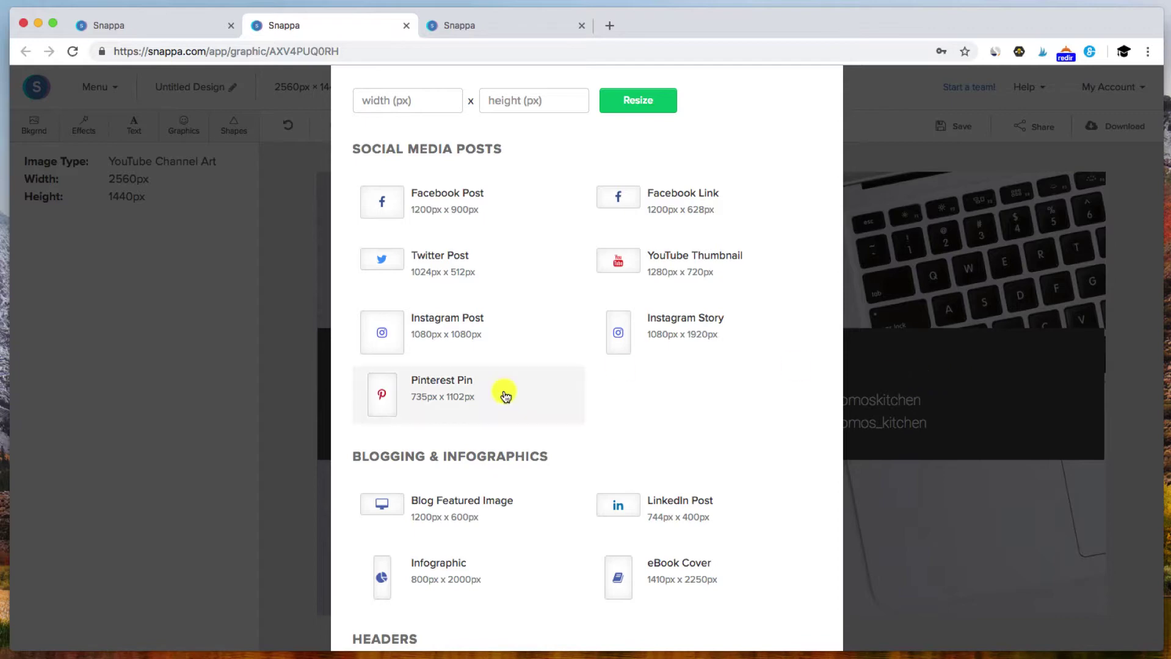
scroll(505, 396, "down", 10)
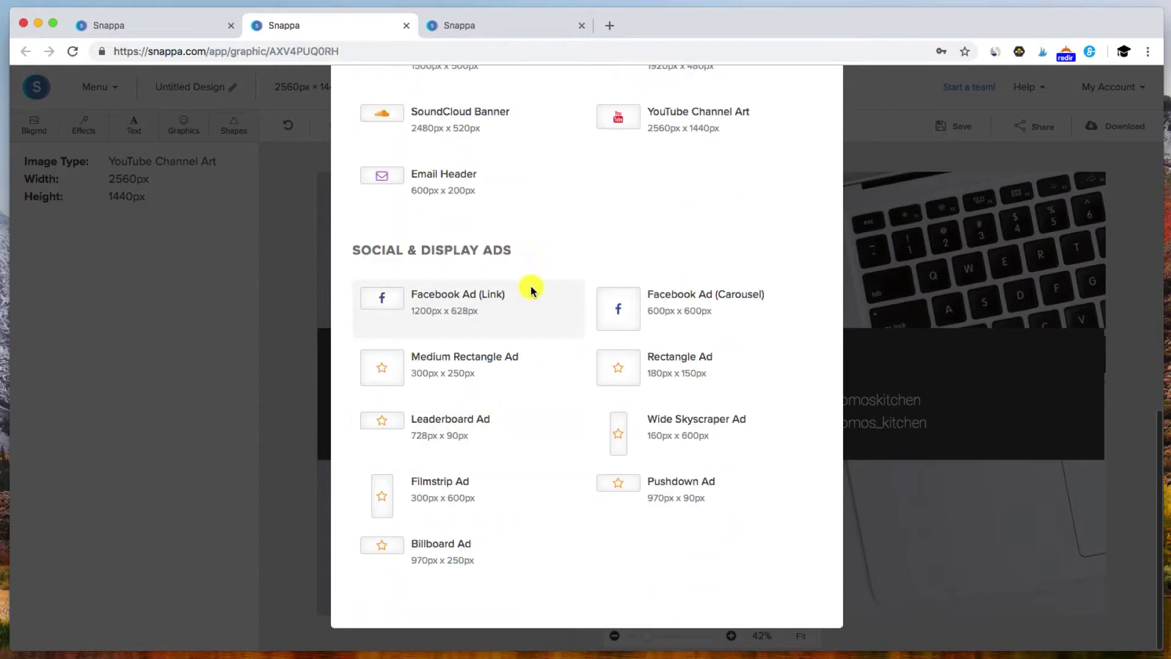
scroll(521, 244, "up", 6)
scroll(452, 457, "down", 1)
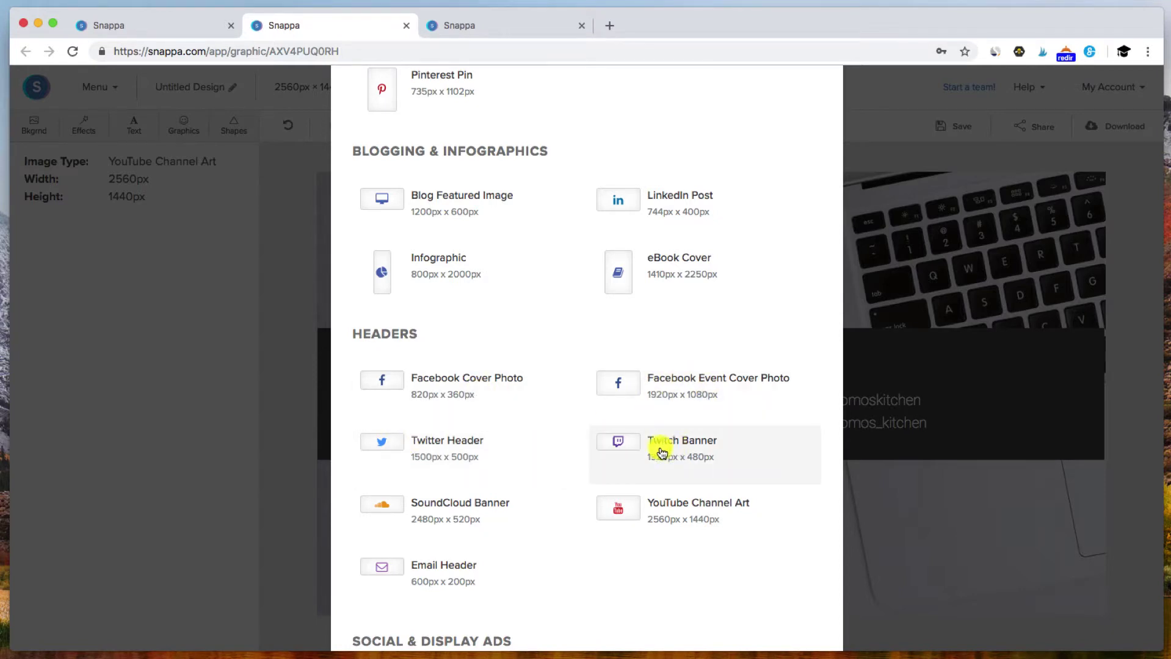
left_click(449, 448)
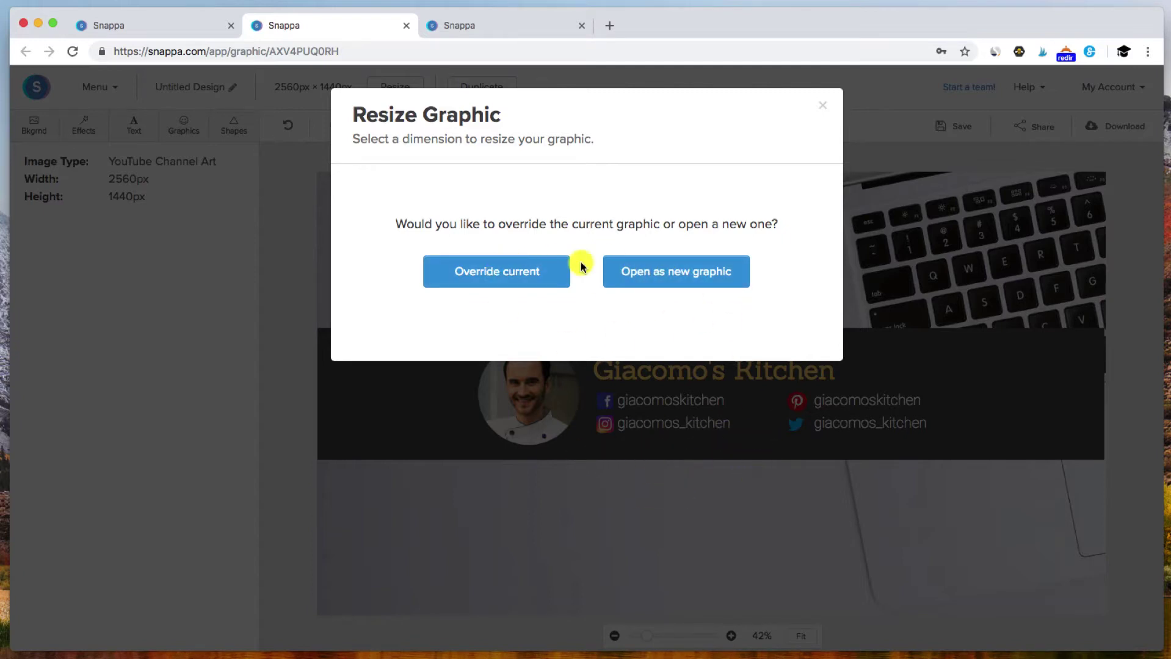
left_click(662, 276)
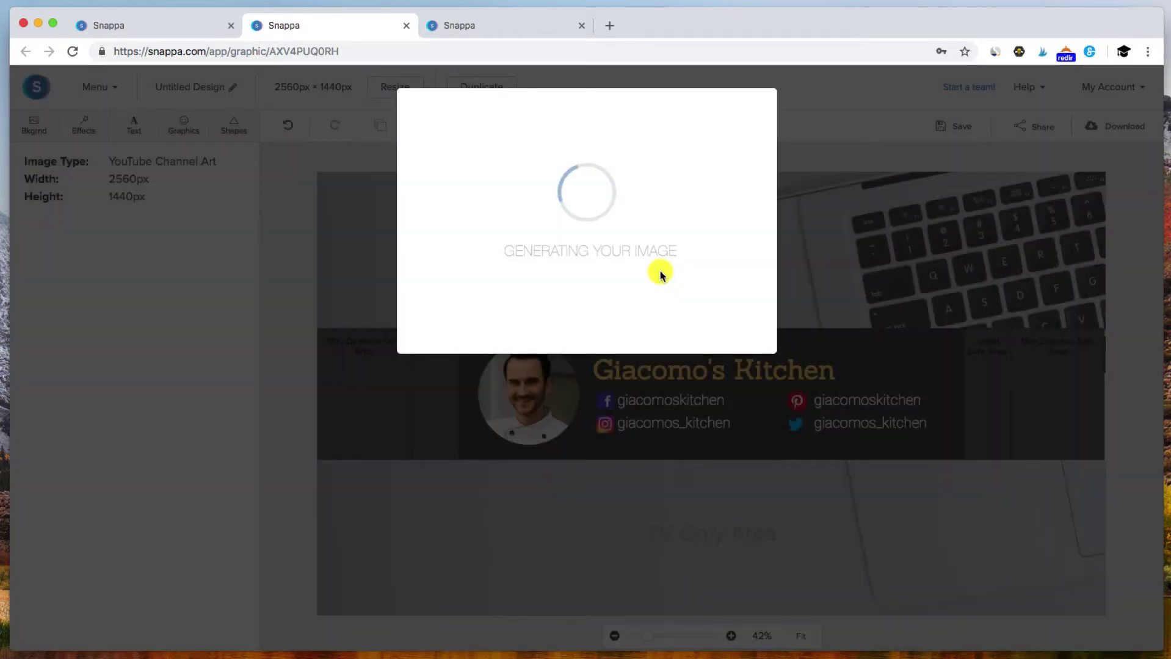
left_click(546, 336)
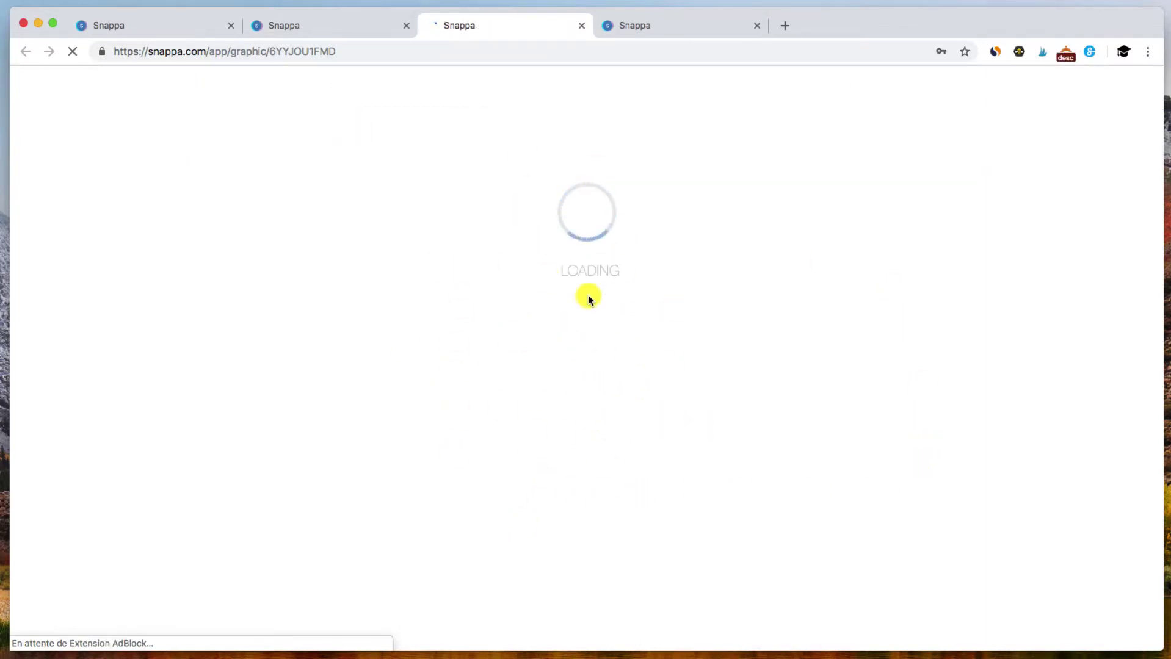
left_click(320, 23)
left_click(471, 22)
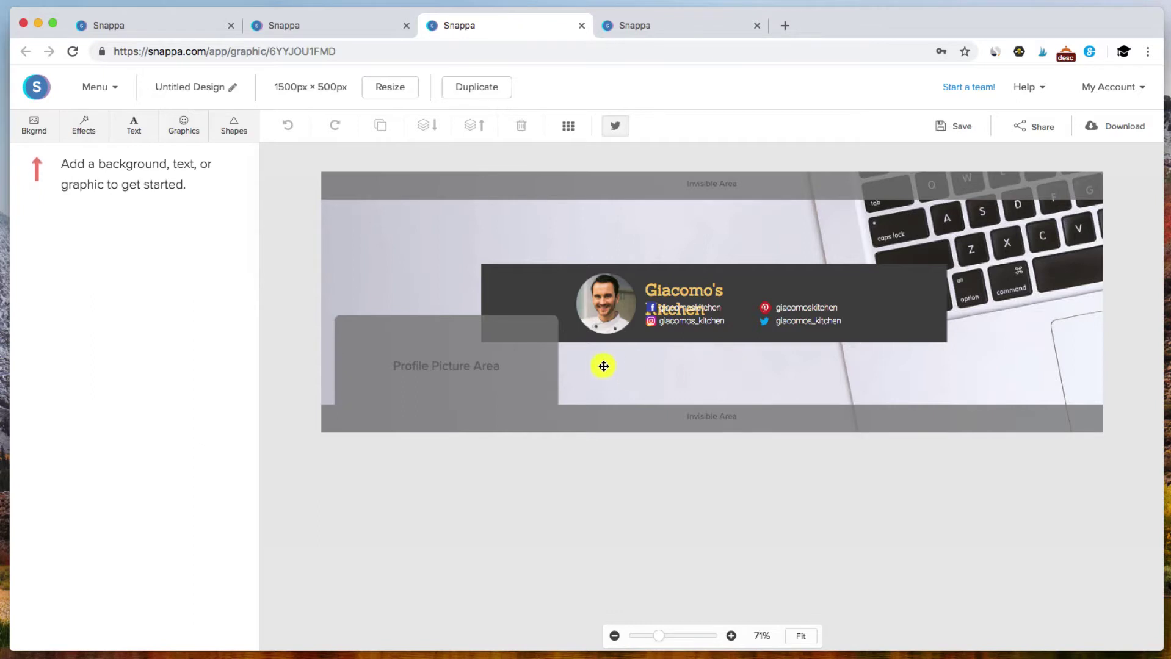
- Shift the dark band clear of the profile picture area, and move the Pinterest and Twitter icons with their handles toward its right end
left_click(743, 275)
left_click_drag(754, 278, 843, 276)
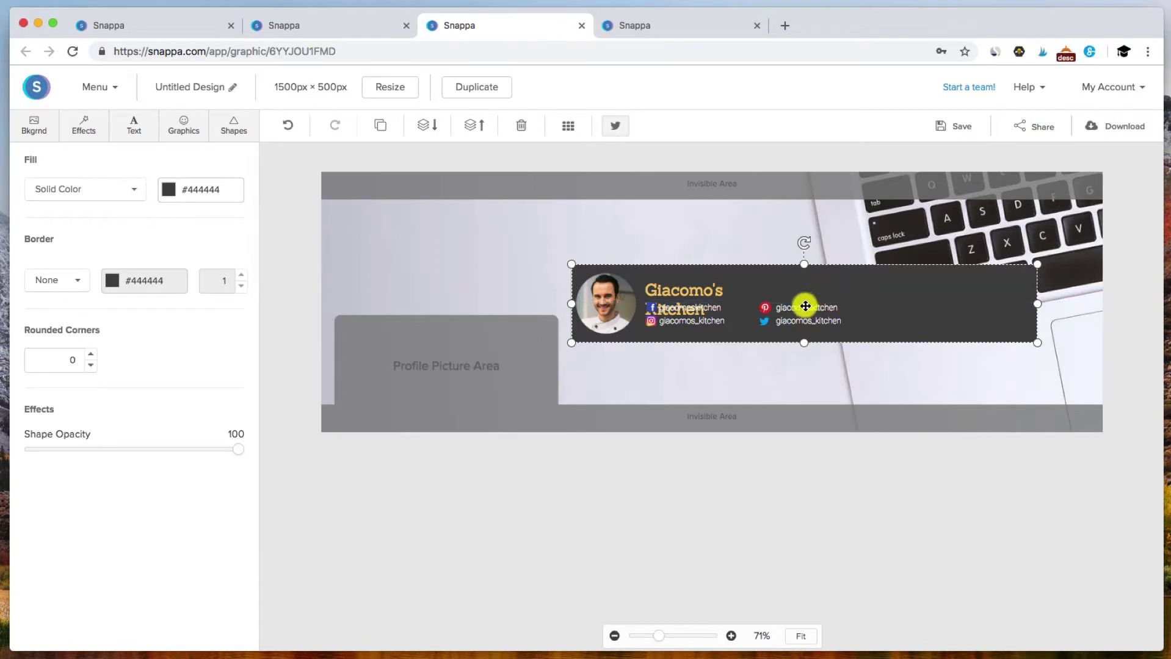
left_click_drag(786, 308, 930, 309)
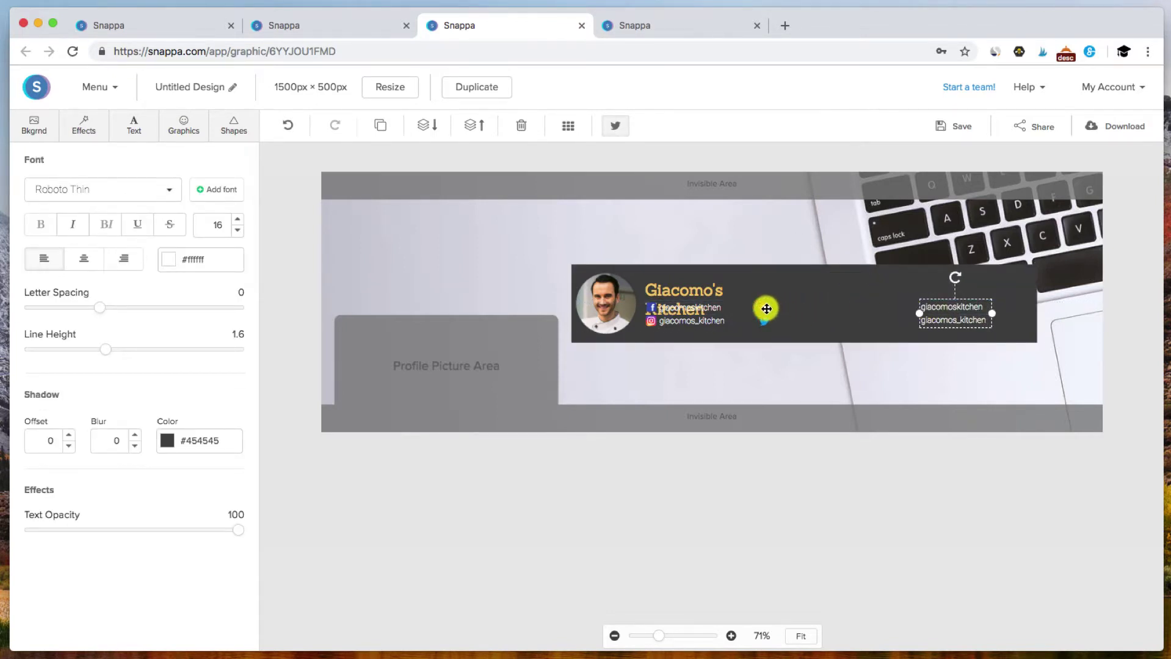
left_click_drag(764, 307, 901, 309)
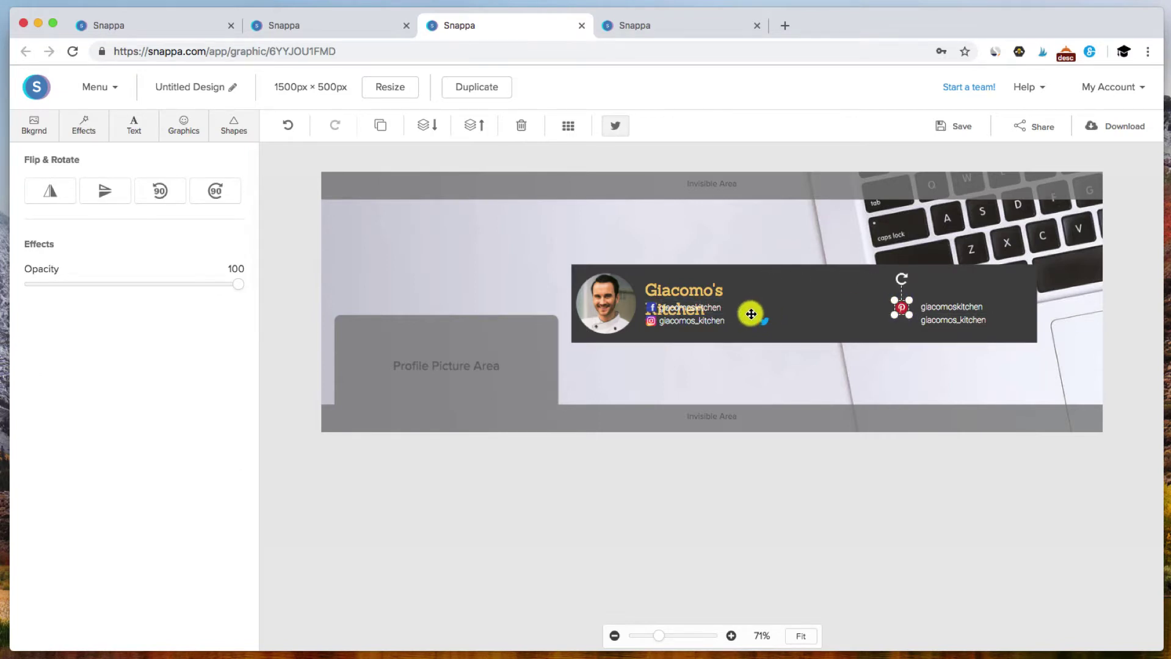
left_click_drag(765, 321, 901, 322)
- Move the other two-line handle text to the middle of the band and place the Facebook and Instagram icons just left of it
left_click_drag(675, 310, 794, 311)
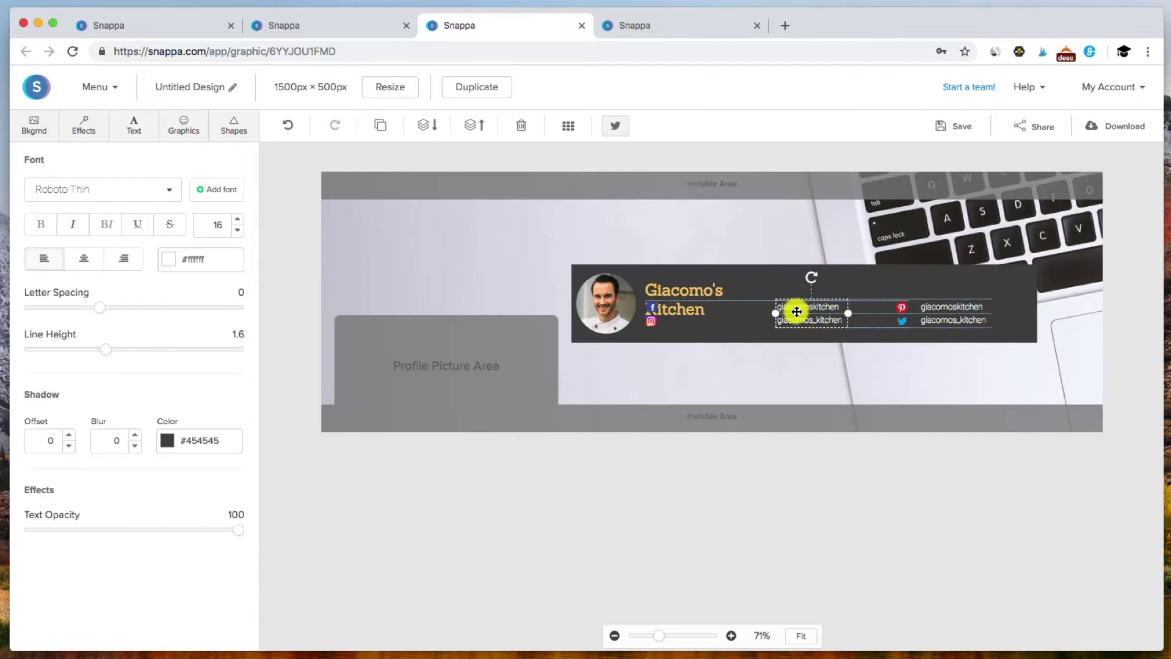
left_click_drag(648, 305, 761, 310)
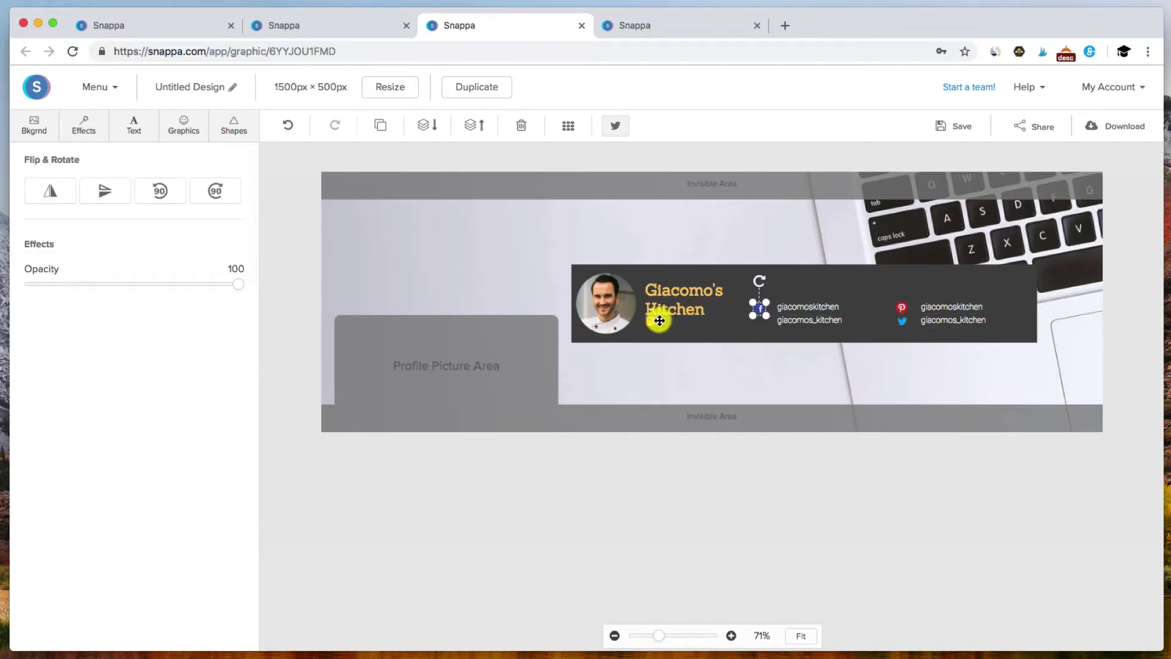
left_click_drag(651, 317, 953, 295)
- Fit the title on one line above the Facebook handle, and move the portrait right, keeping it vertically centred in the band
left_click(659, 292)
left_click_drag(750, 290, 855, 291)
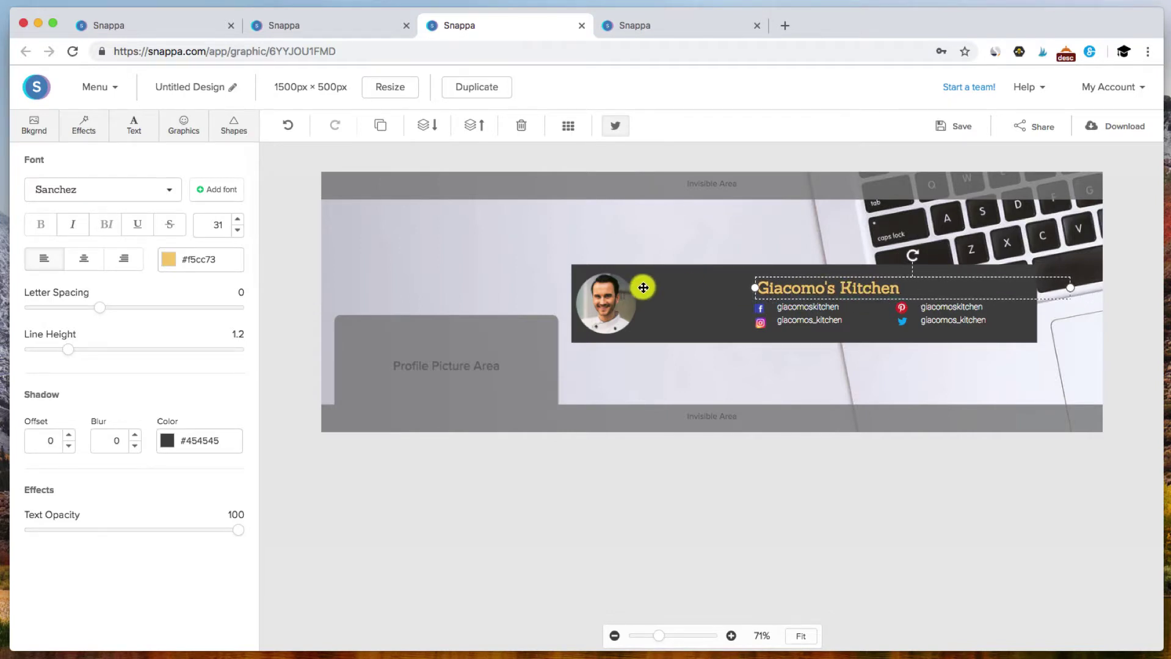
left_click_drag(620, 300, 686, 303)
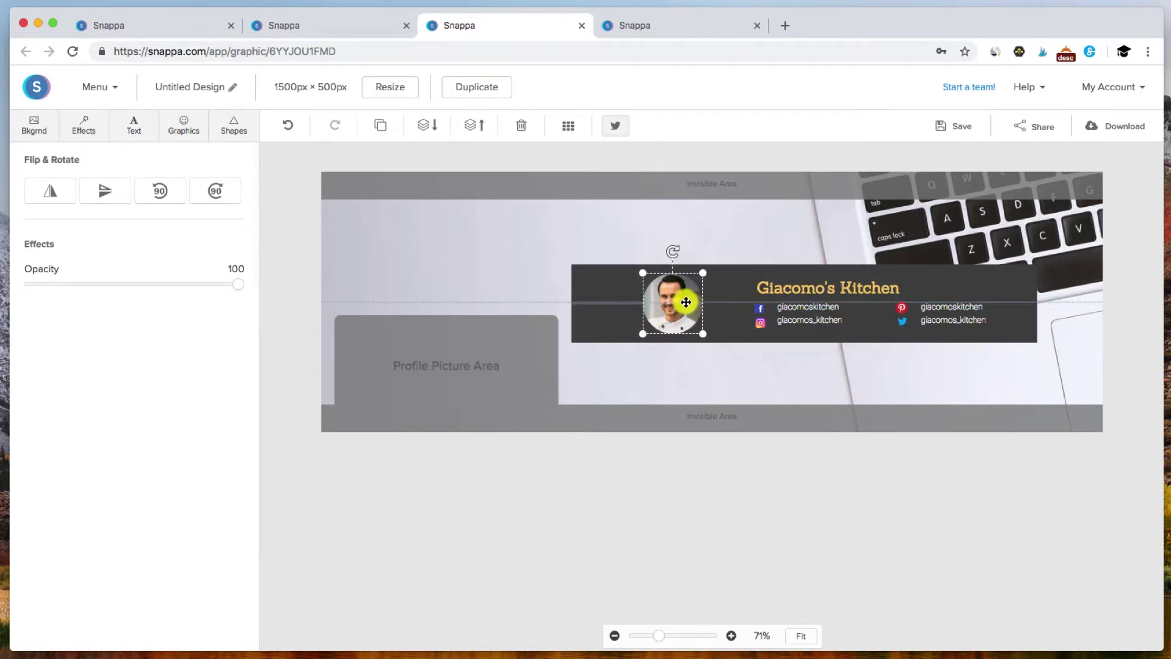
left_click(654, 217)
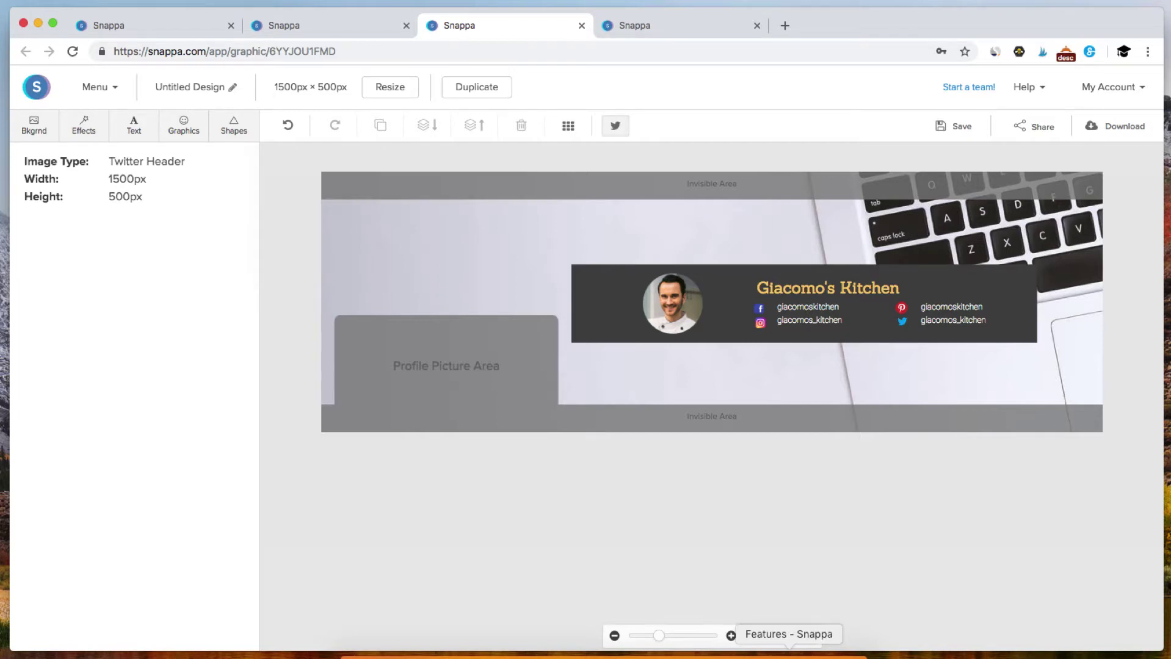
- Switch to the Snappa pricing page and examine the Pro plan's downloads, social accounts, saved designs and yearly-billed price
left_click(791, 652)
left_click(486, 26)
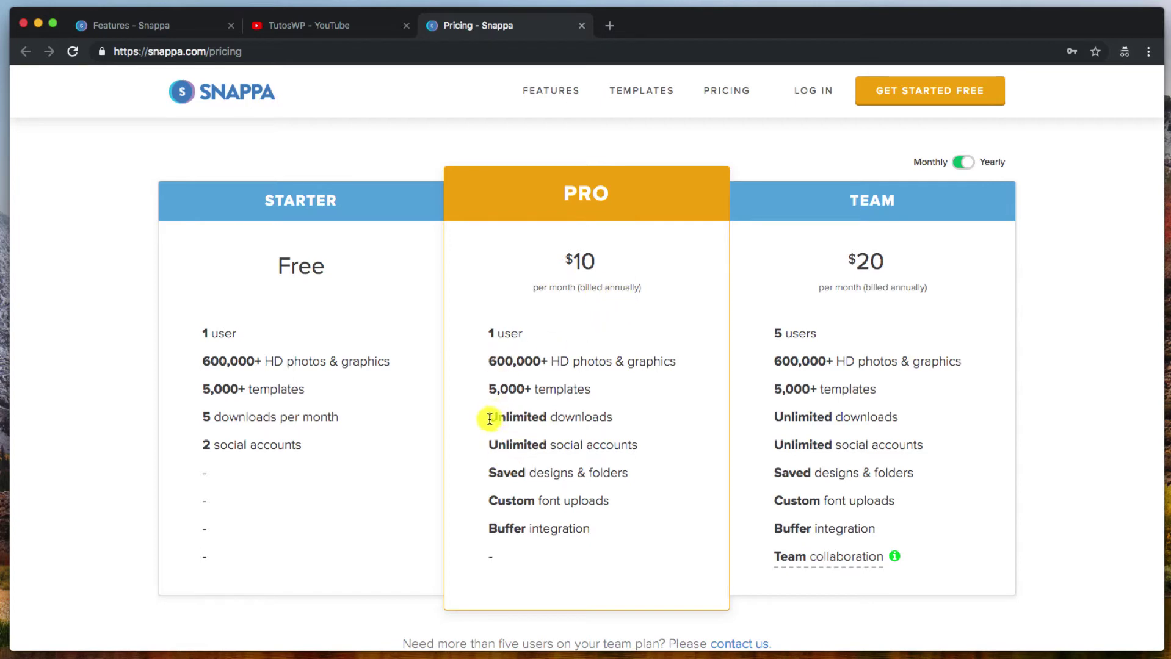
left_click_drag(487, 418, 554, 448)
left_click(545, 418)
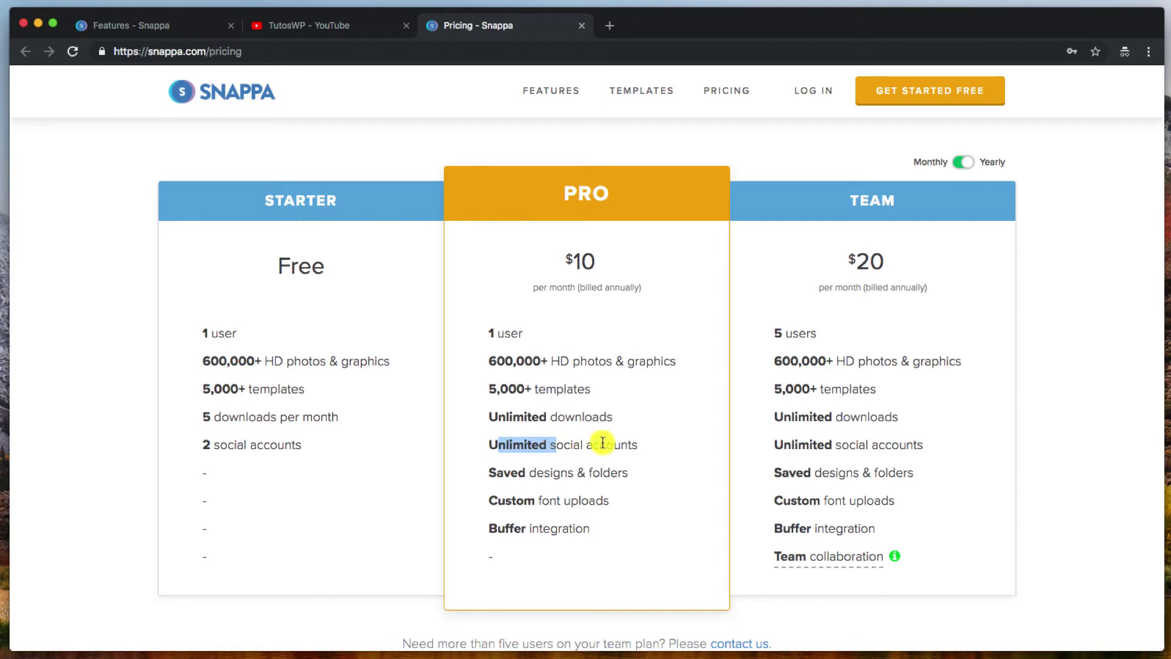
left_click(502, 474)
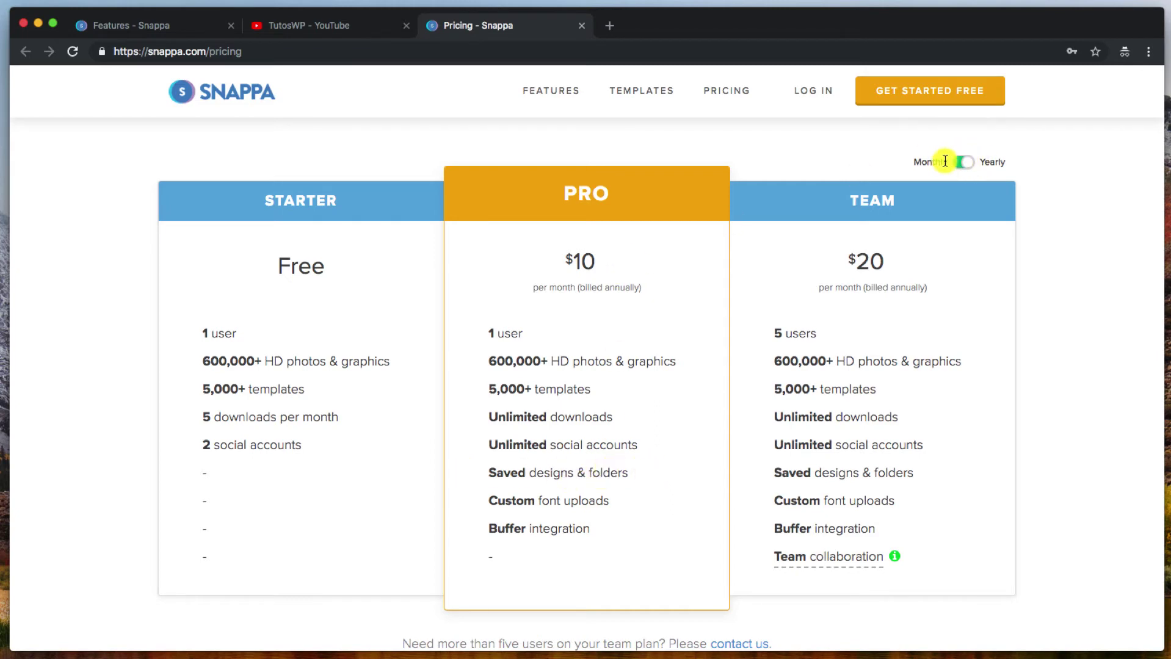
left_click_drag(562, 262, 613, 273)
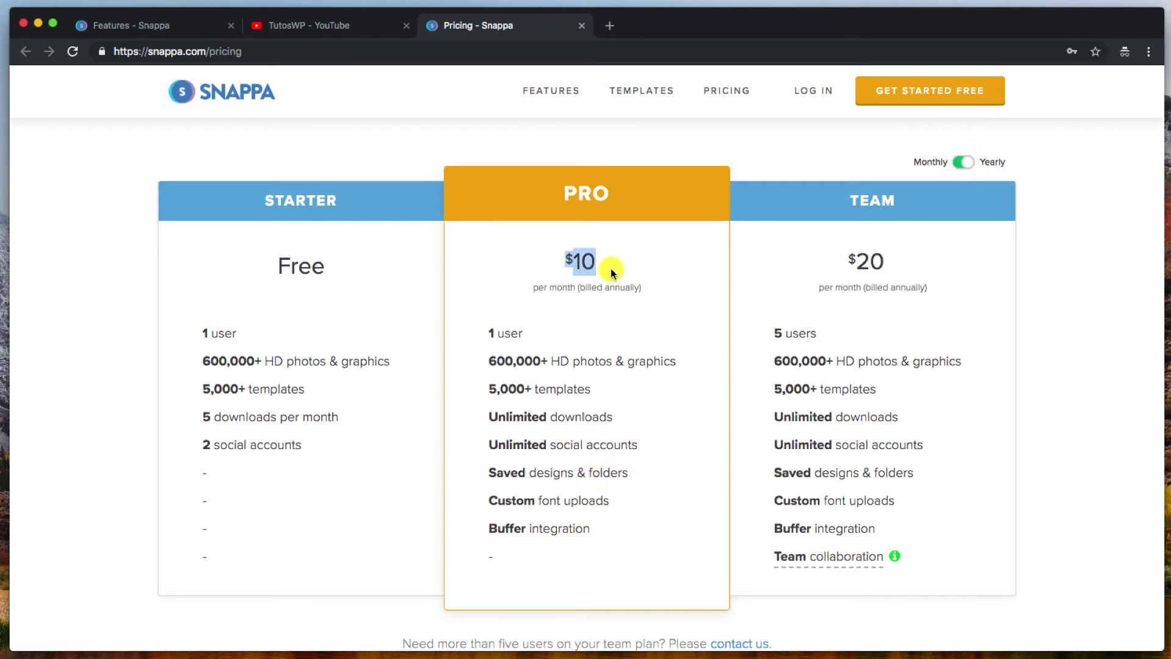
- Switch the plan prices to monthly billing and examine the Pro plan's monthly price and the Starter plan's user allowance
left_click(613, 273)
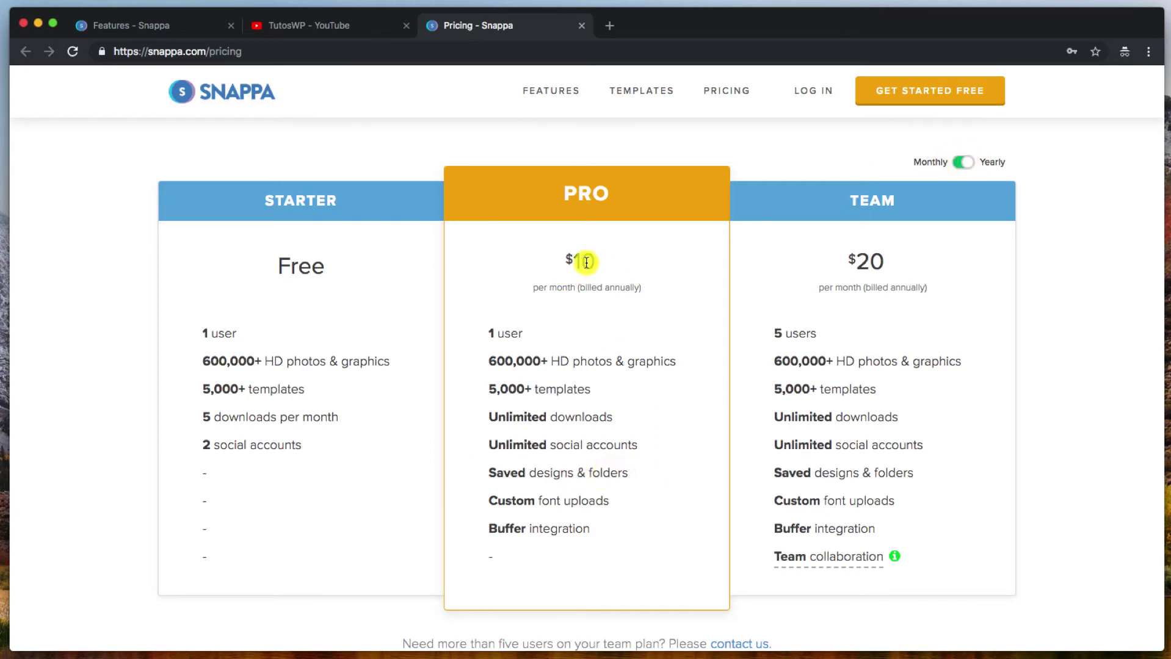
left_click(964, 163)
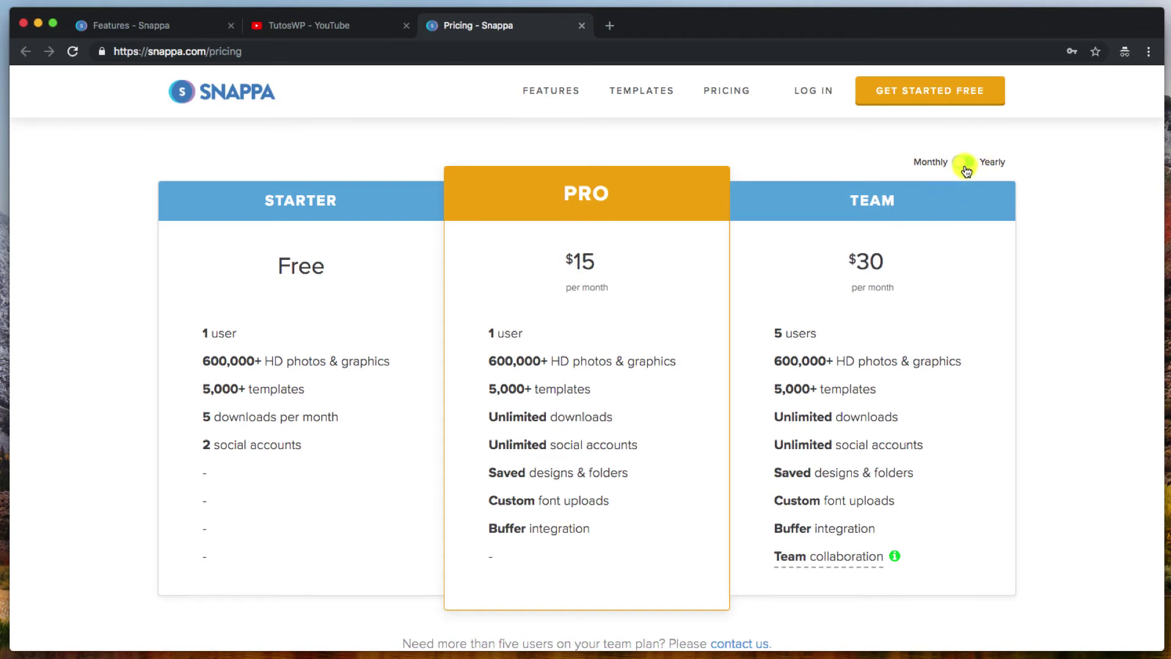
left_click_drag(559, 254, 595, 293)
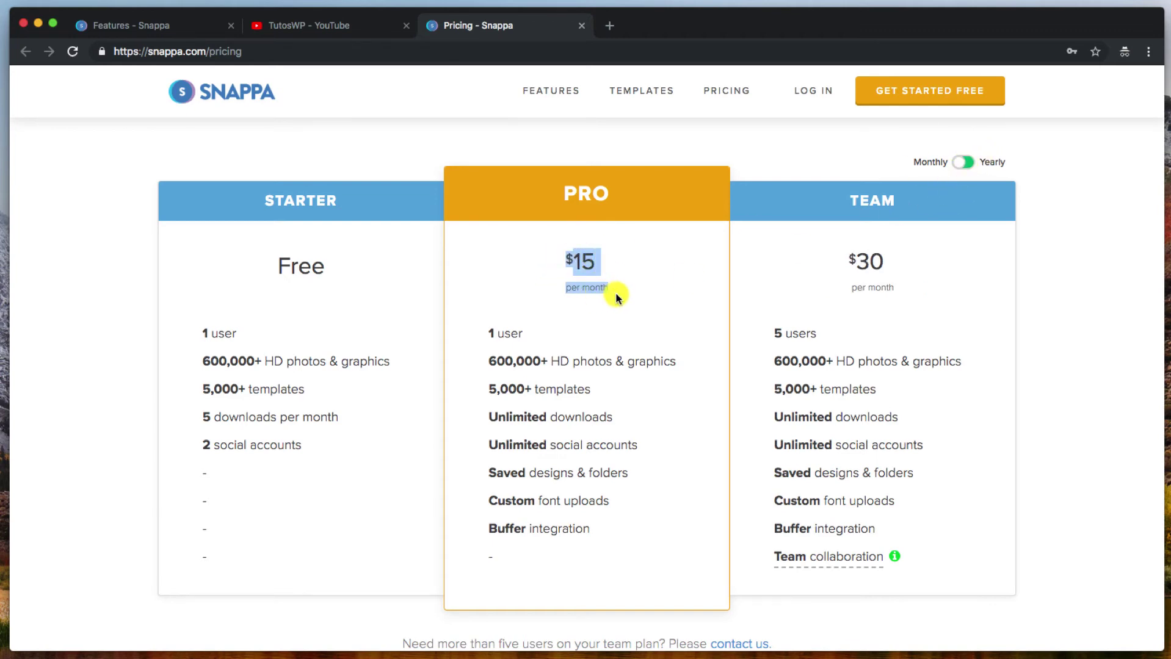
left_click(601, 285)
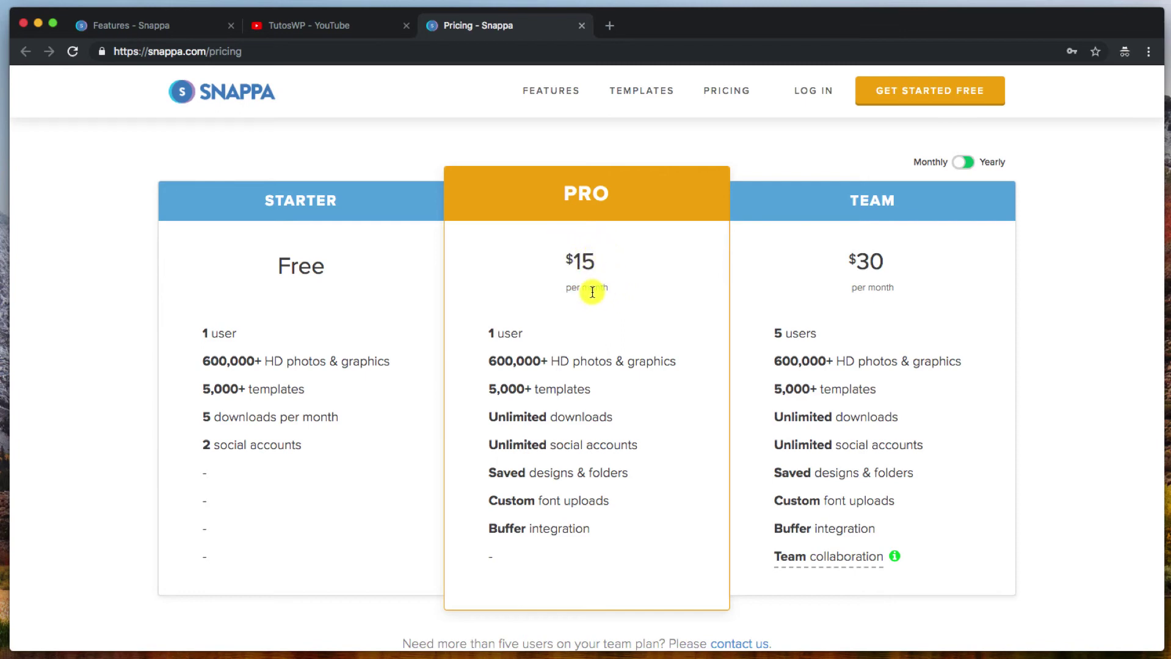
left_click_drag(572, 255, 608, 295)
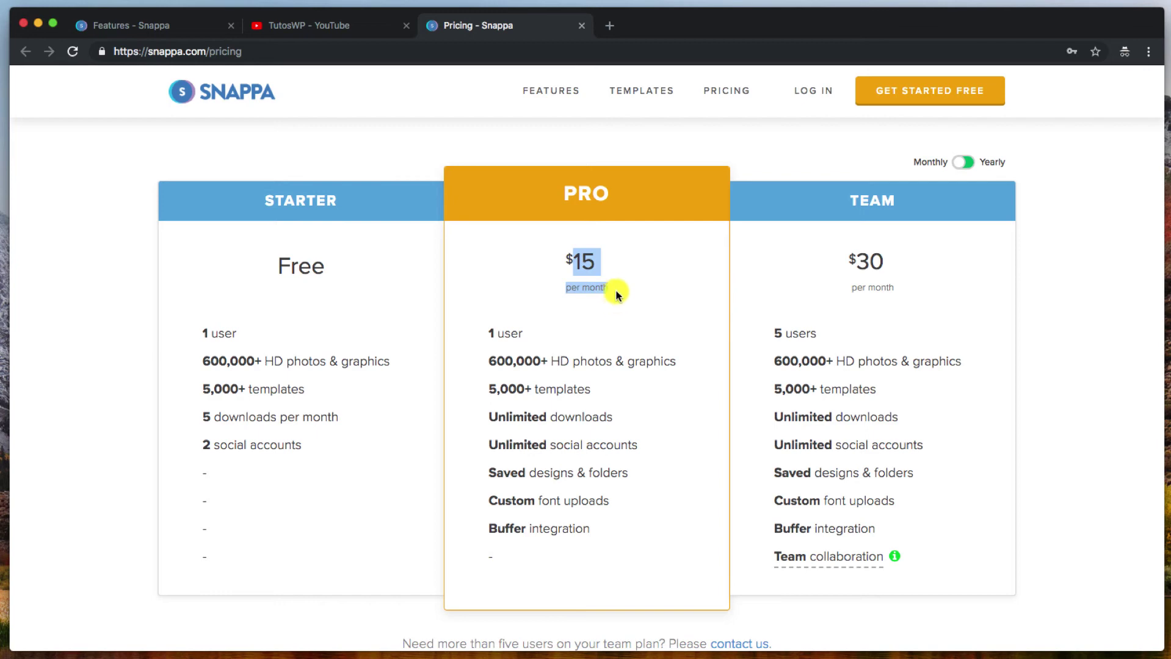
left_click(614, 291)
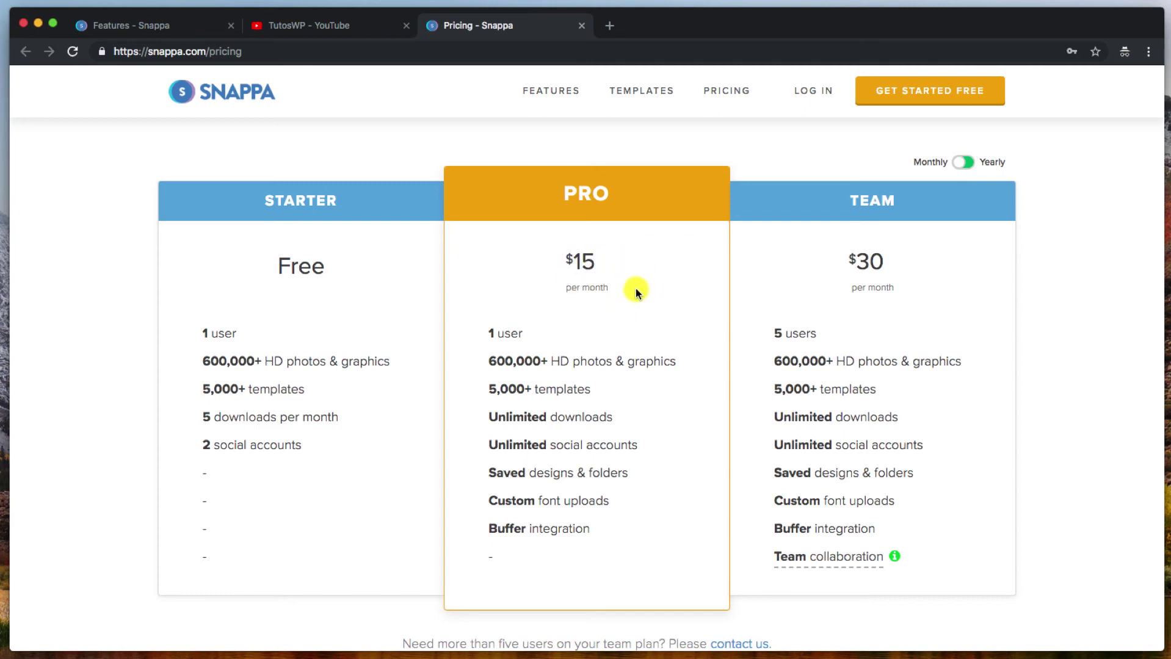
left_click_drag(626, 288, 574, 257)
left_click_drag(202, 332, 249, 333)
left_click(248, 333)
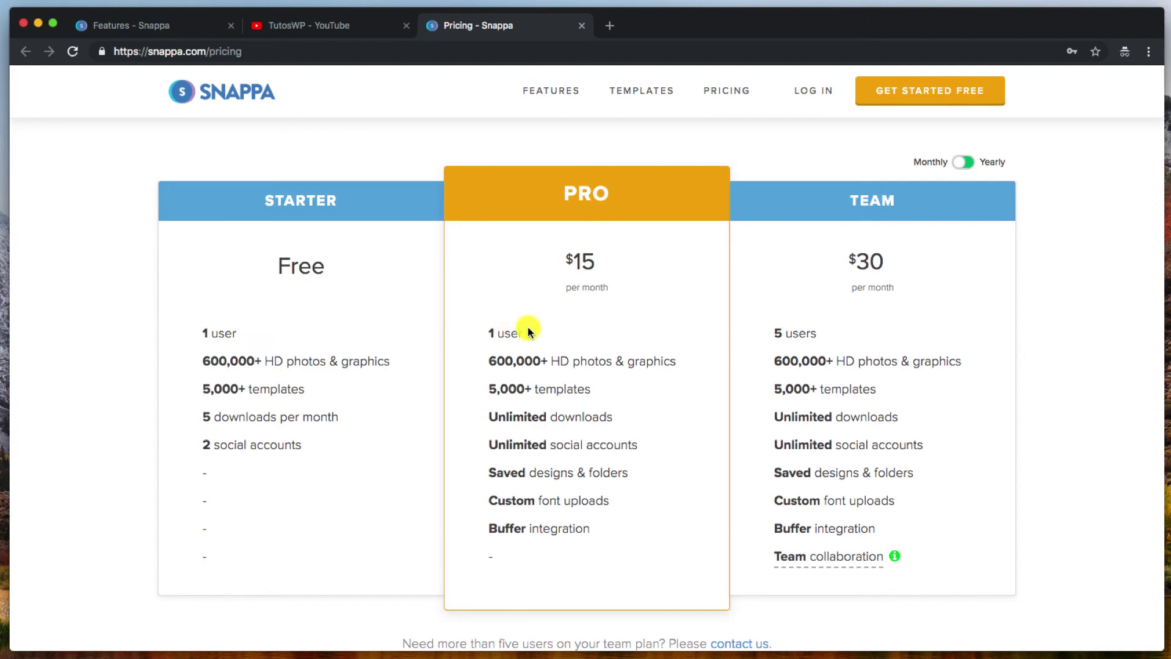